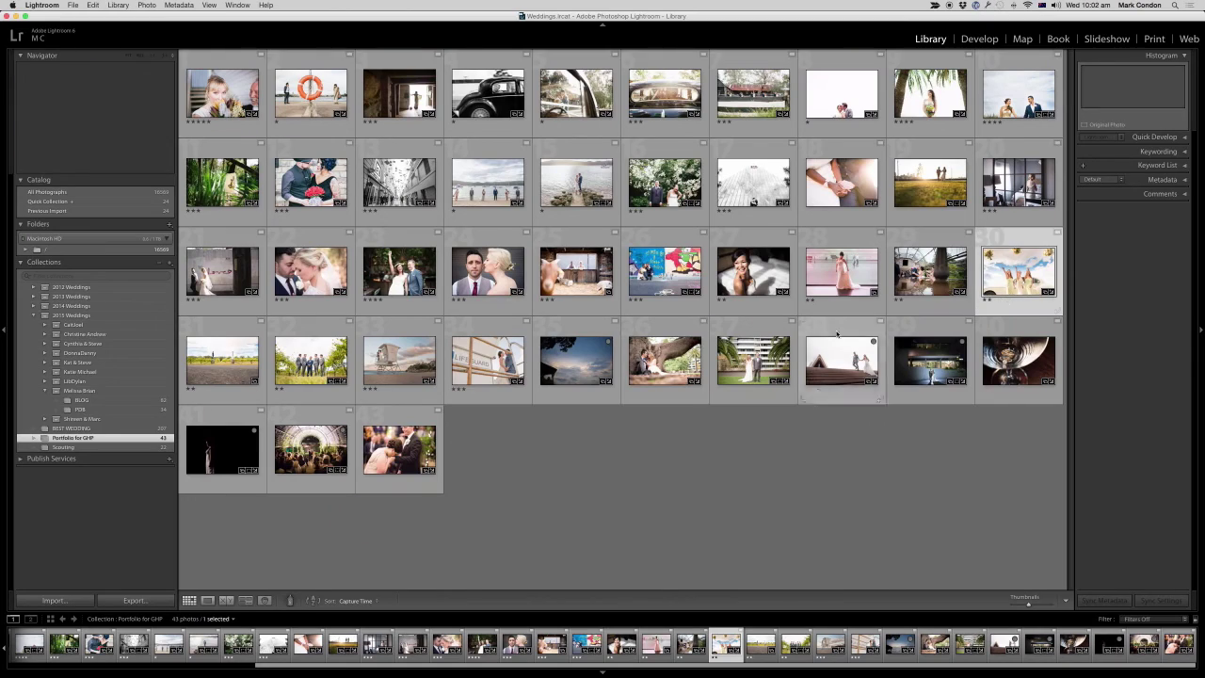
# Select photos 30 through 41, twelve images, in the Portfolio for GHP collection grid.
pyautogui.keyDown('shift'); pyautogui.click(224, 435); pyautogui.keyUp('shift')
# Load the Large (jpeg mini) export preset and change the custom rename text to '-100'.
pyautogui.press('super+shift+e')
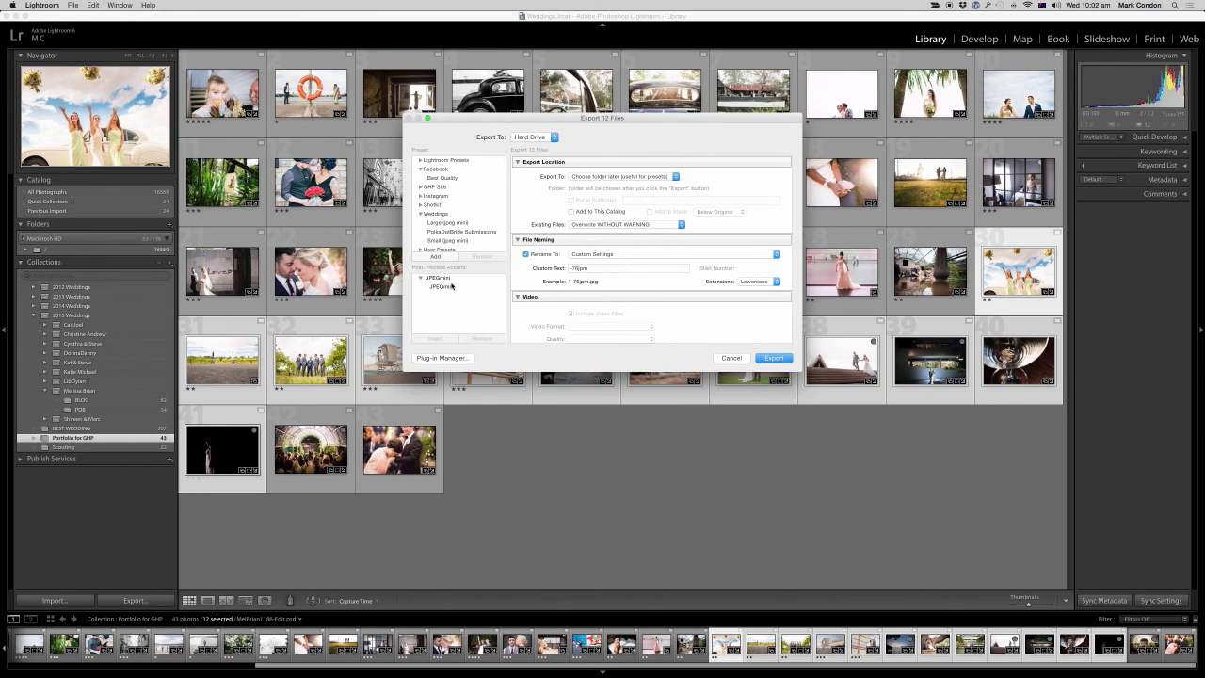
pyautogui.click(461, 223)
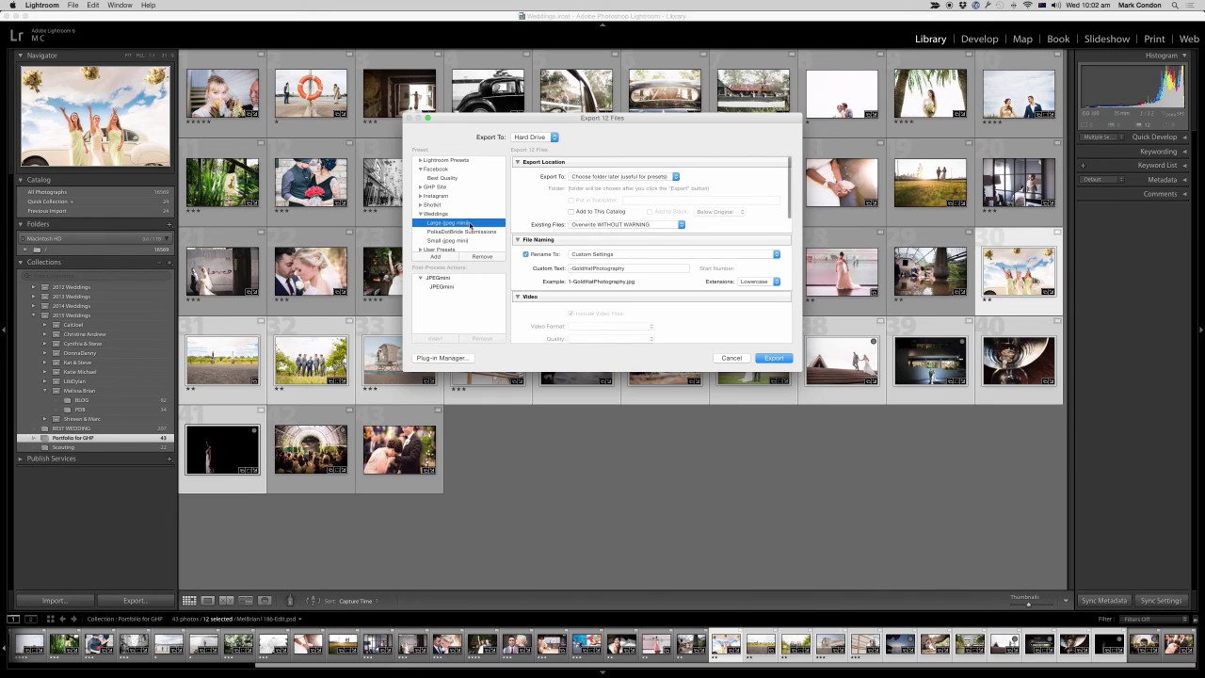
pyautogui.scroll(-3, 515, 235)
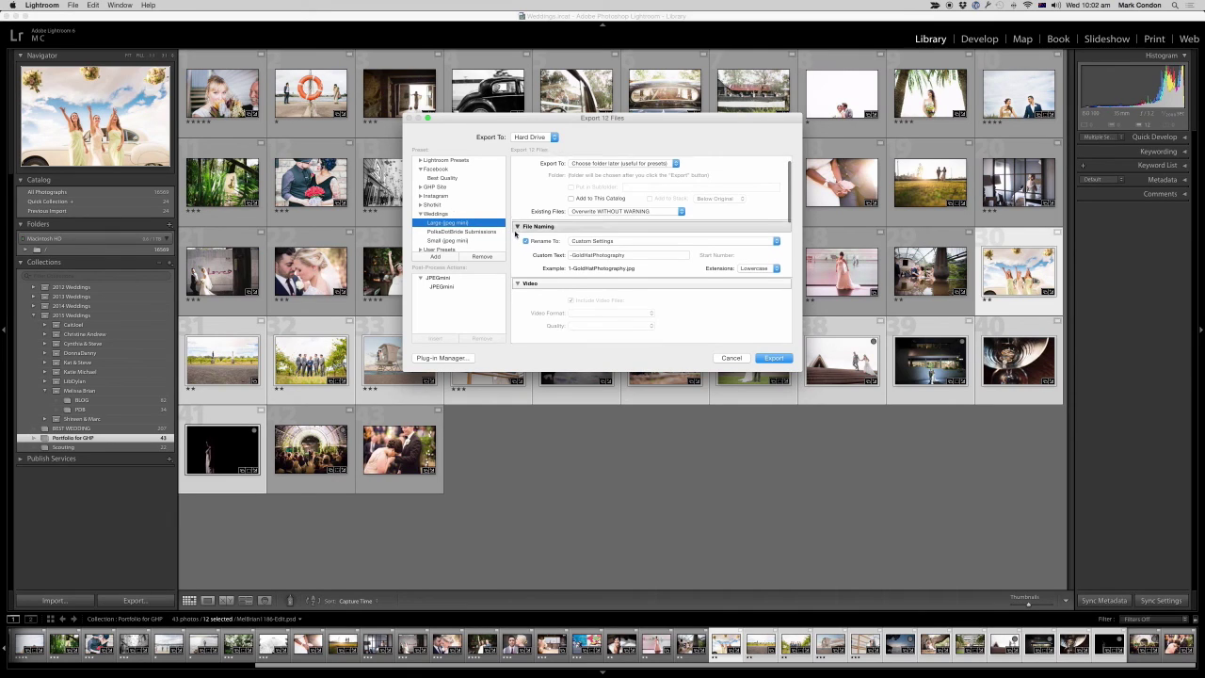
pyautogui.tripleClick(574, 228)
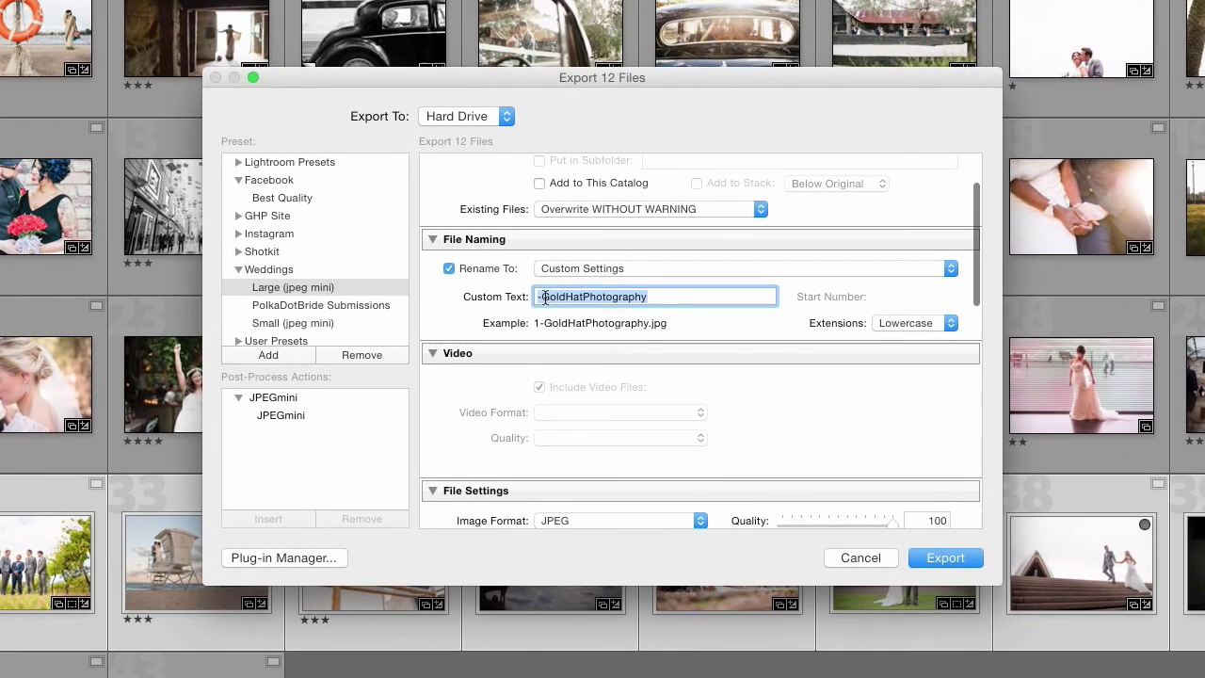
pyautogui.click(664, 297)
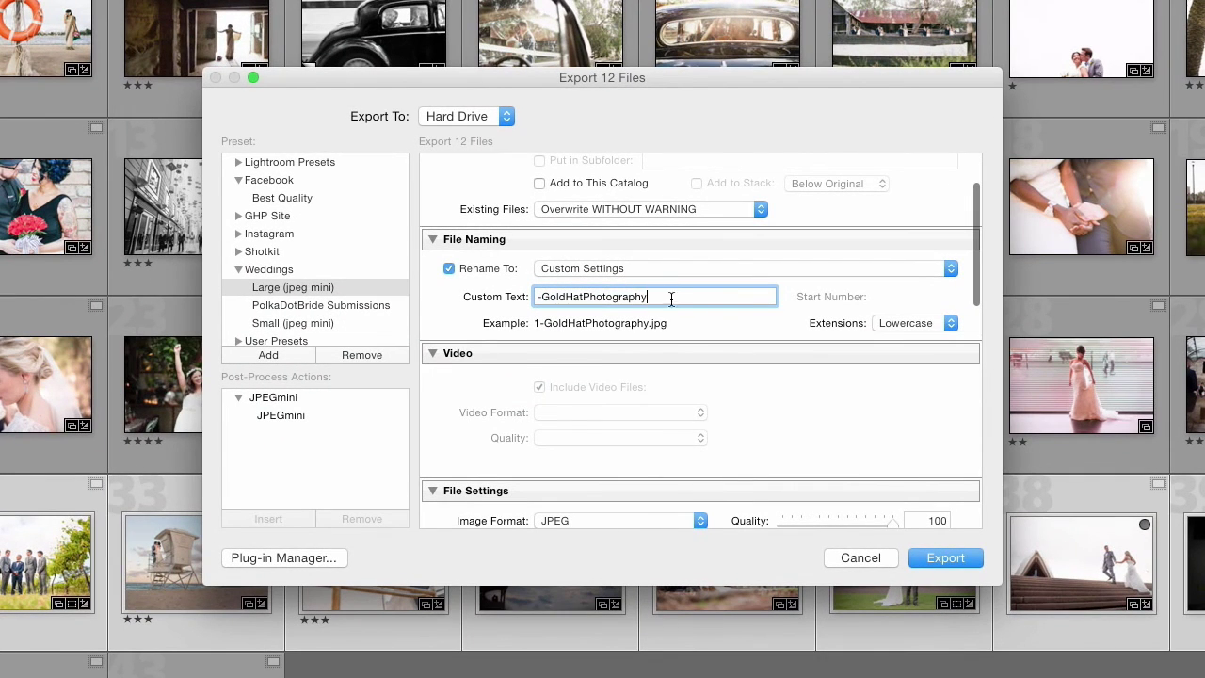
pyautogui.moveTo(685, 302); pyautogui.dragTo(544, 299)
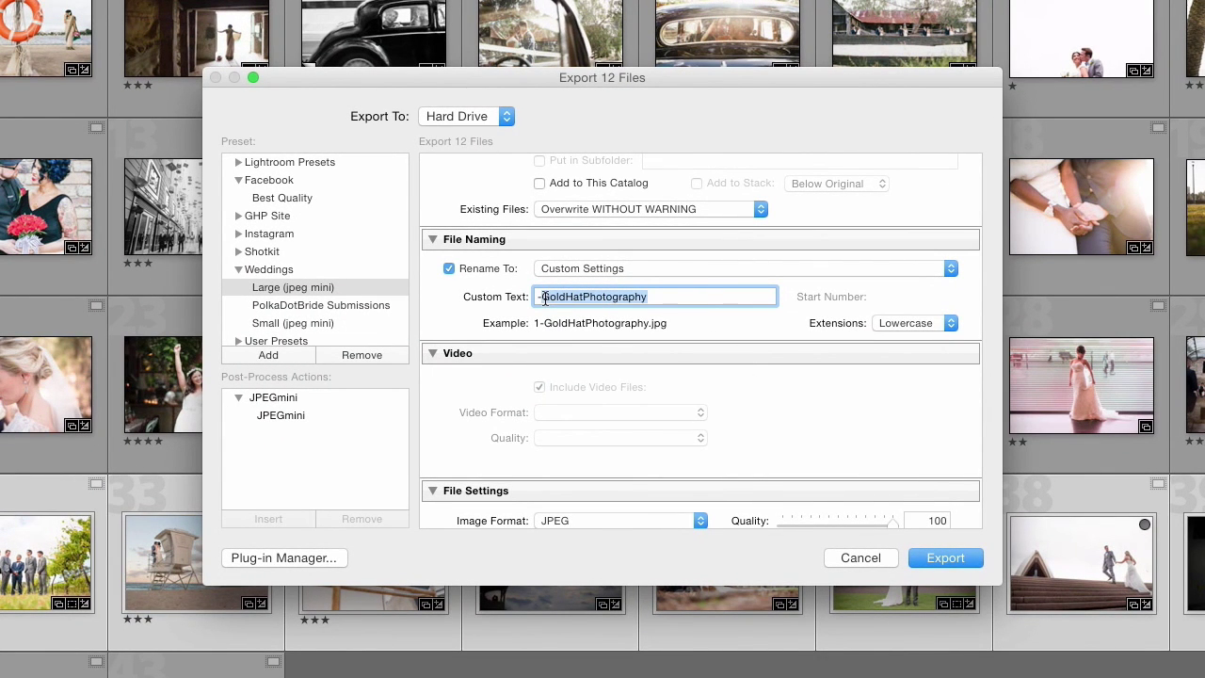
pyautogui.write('100')
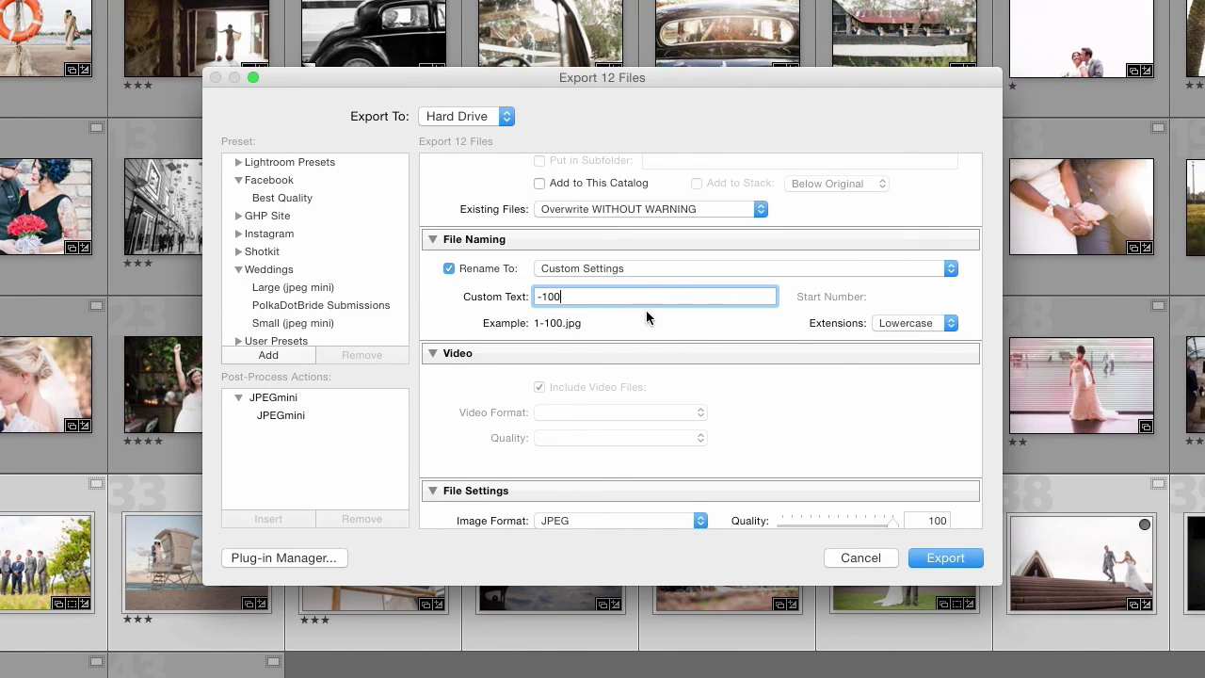
pyautogui.scroll(-5, 839, 362)
# Set the JPEG export quality to 100.
pyautogui.click(938, 363)
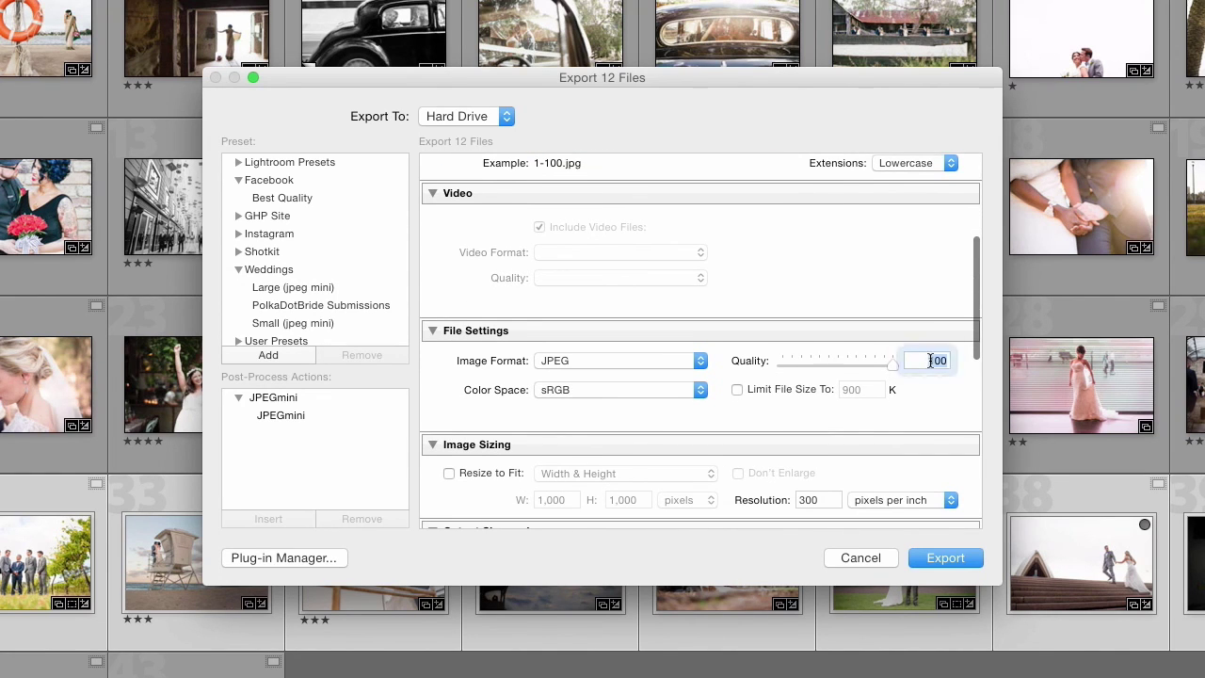
pyautogui.write('100')
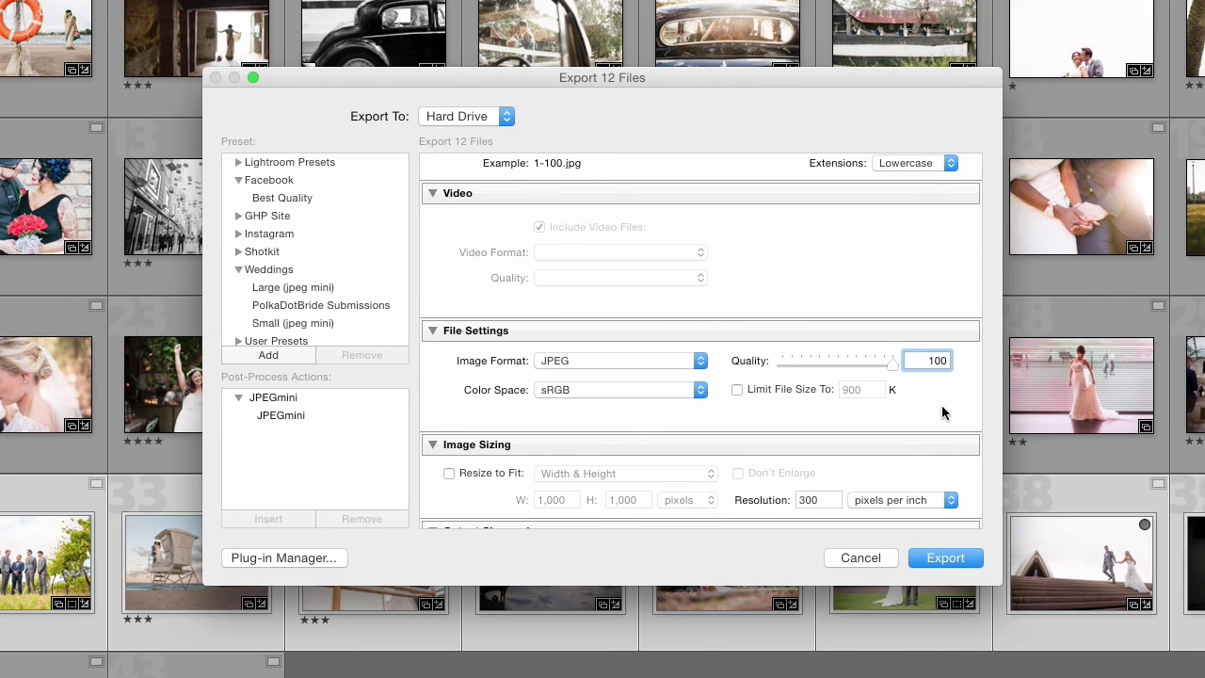
pyautogui.scroll(-3, 643, 404)
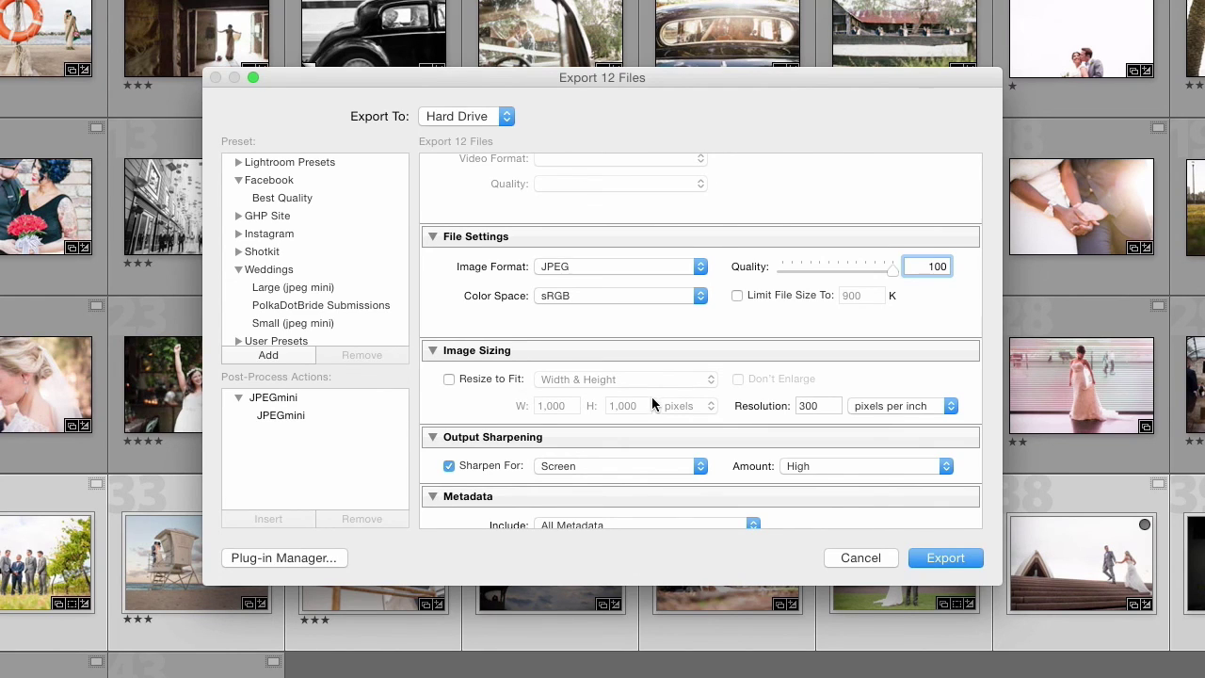
pyautogui.scroll(-1, 651, 397)
# Review the remaining export sections and export the twelve photos.
pyautogui.scroll(-3, 602, 376)
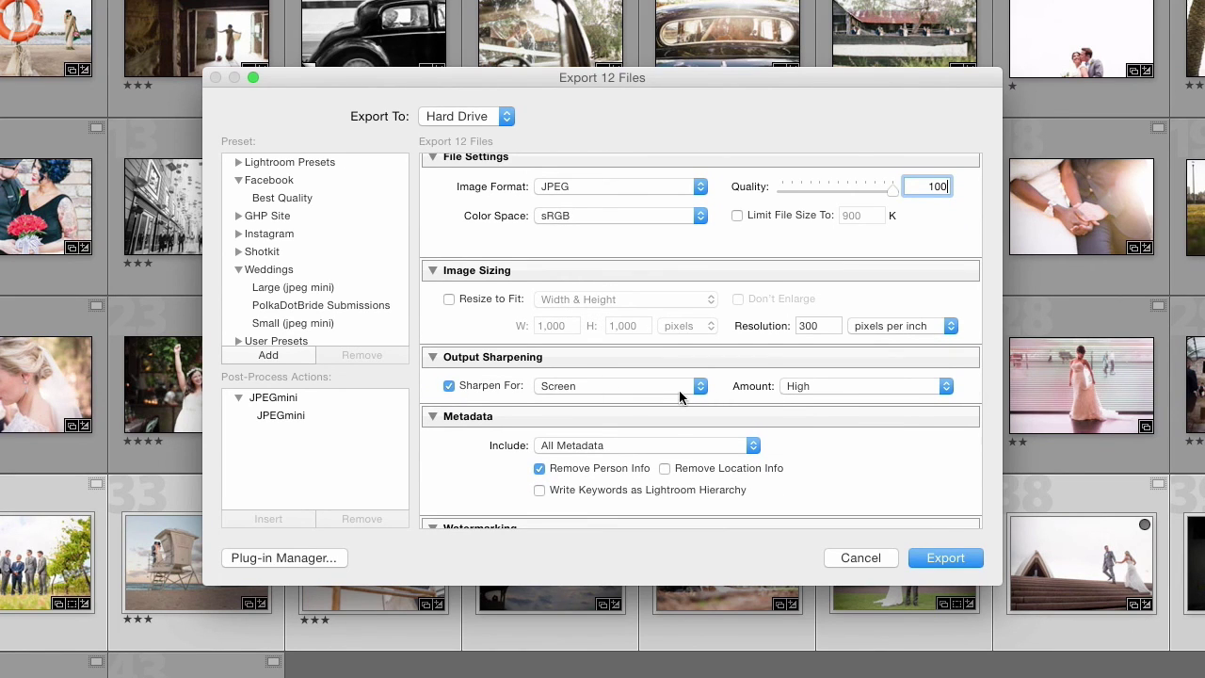
pyautogui.scroll(-5, 817, 421)
pyautogui.scroll(-3, 817, 421)
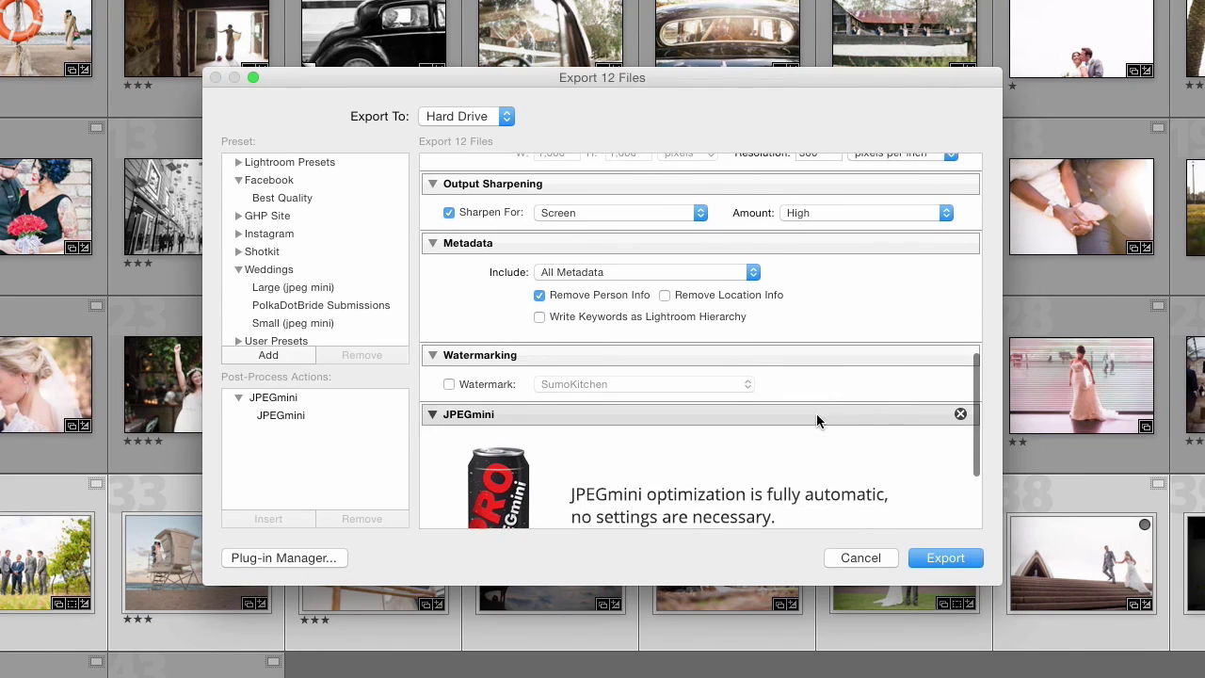
pyautogui.scroll(-3, 587, 376)
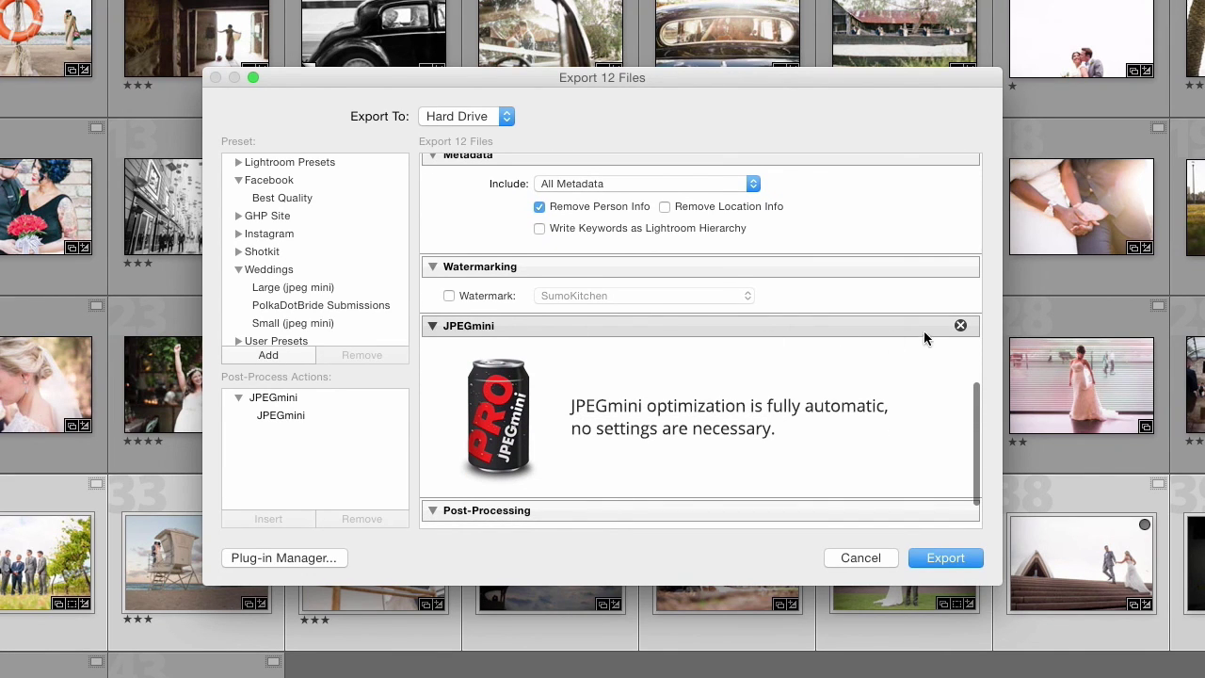
pyautogui.scroll(15, 959, 292)
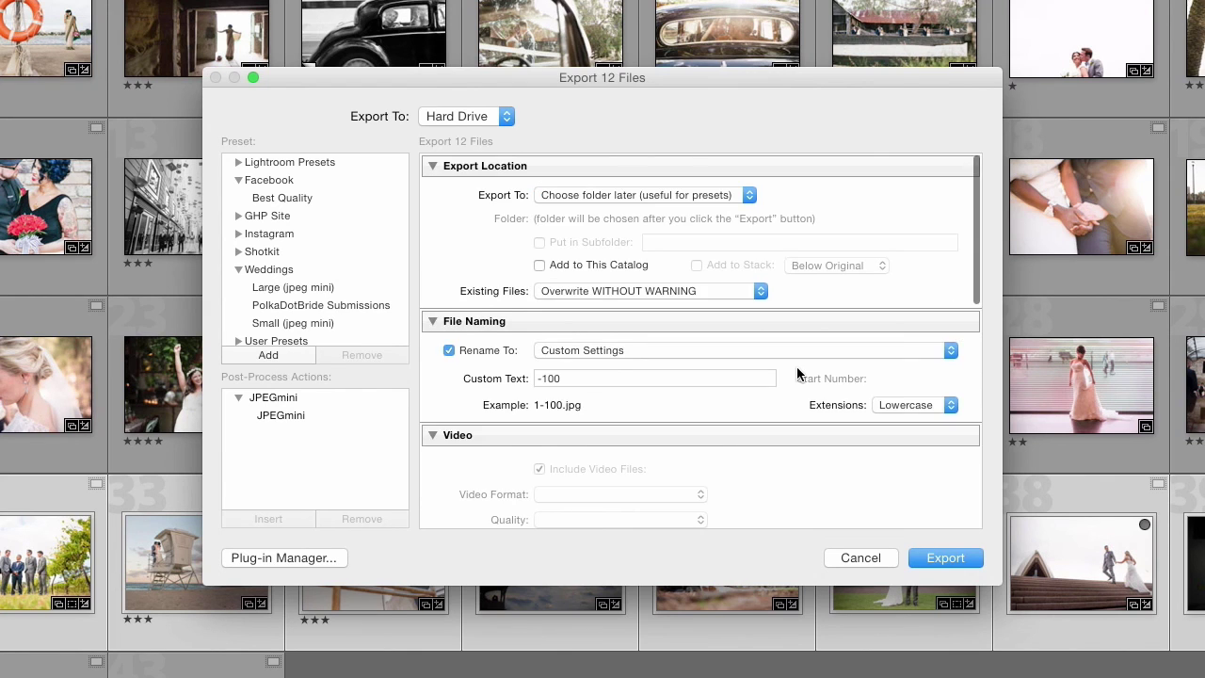
pyautogui.scroll(-5, 797, 374)
pyautogui.scroll(-10, 796, 374)
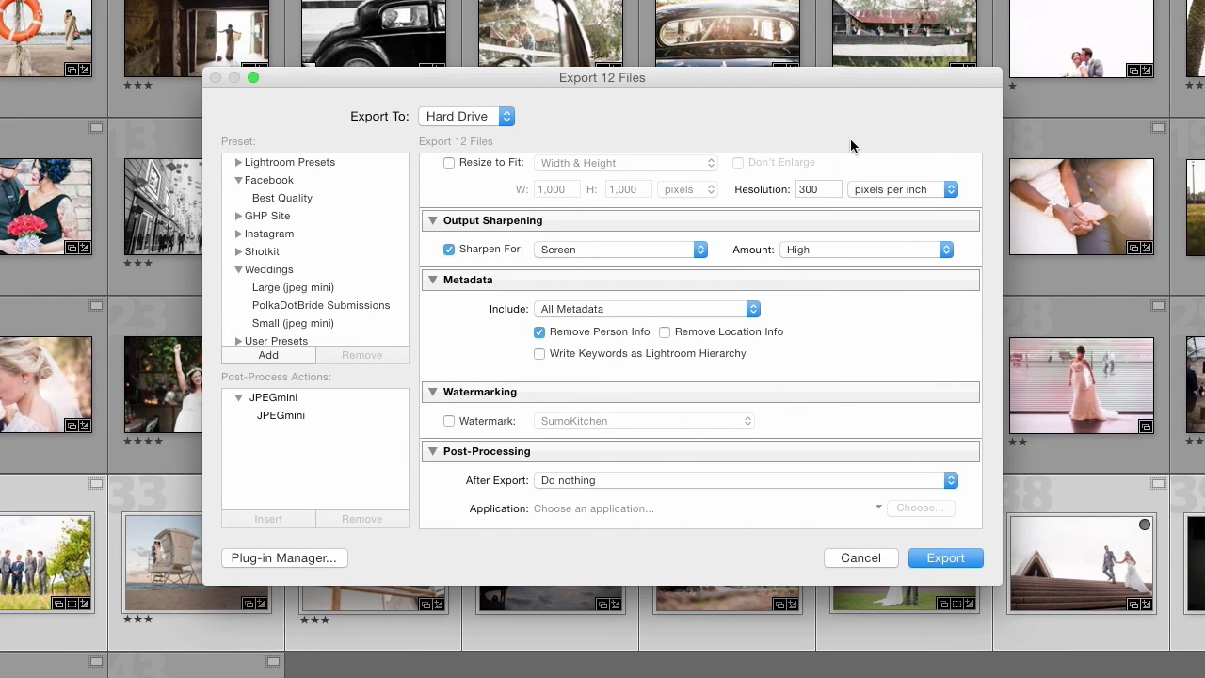
pyautogui.moveTo(760, 82); pyautogui.dragTo(765, 164)
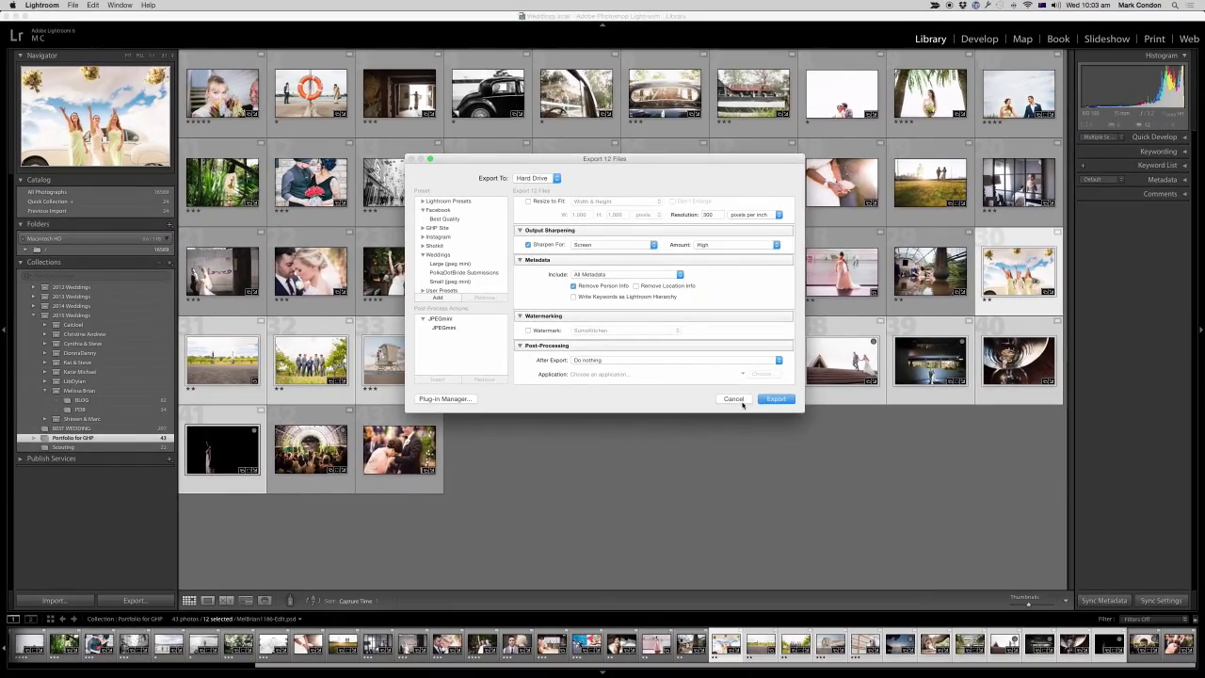
pyautogui.click(740, 406)
# Check the sizes of 1-100.jpg through 12-100.jpg in the desktop 100 folder, then return to Lightroom.
pyautogui.press('F11')
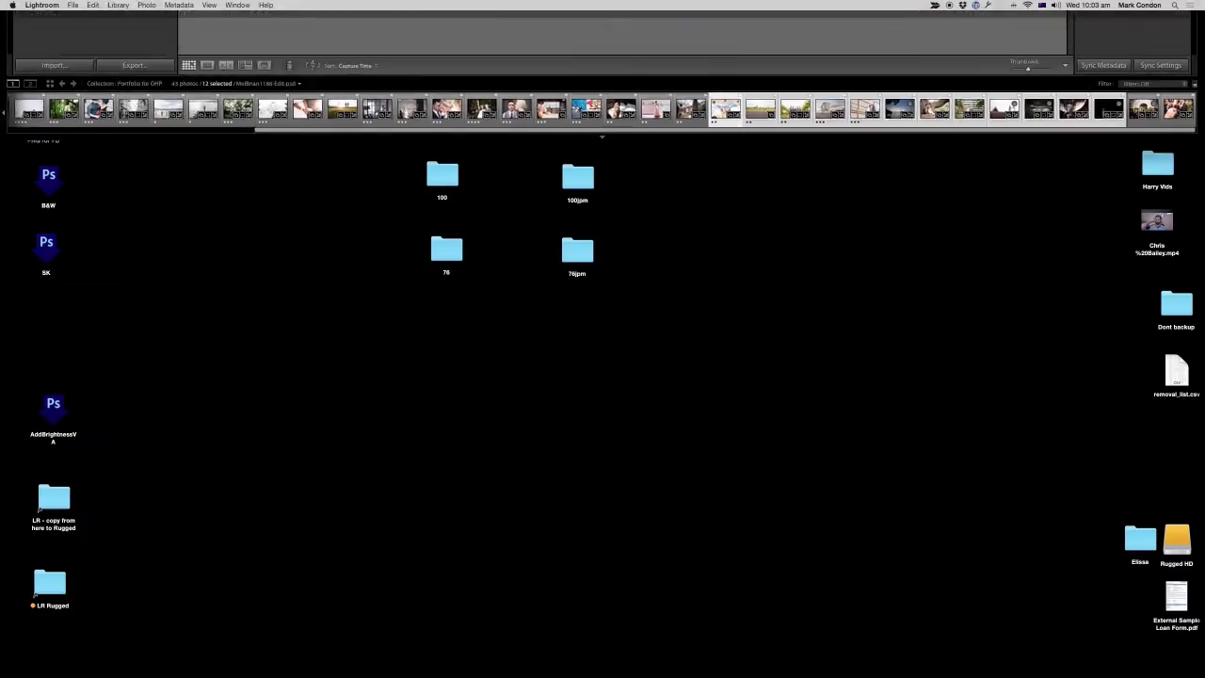
pyautogui.doubleClick(442, 176)
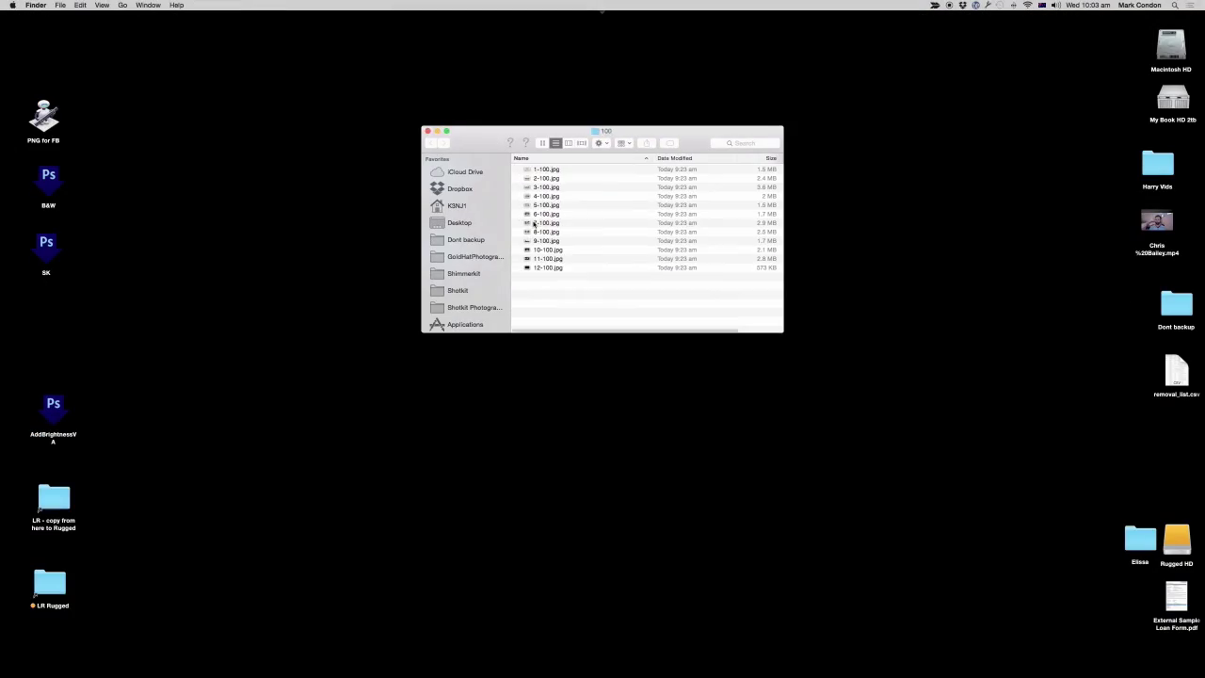
pyautogui.moveTo(478, 132); pyautogui.dragTo(507, 257)
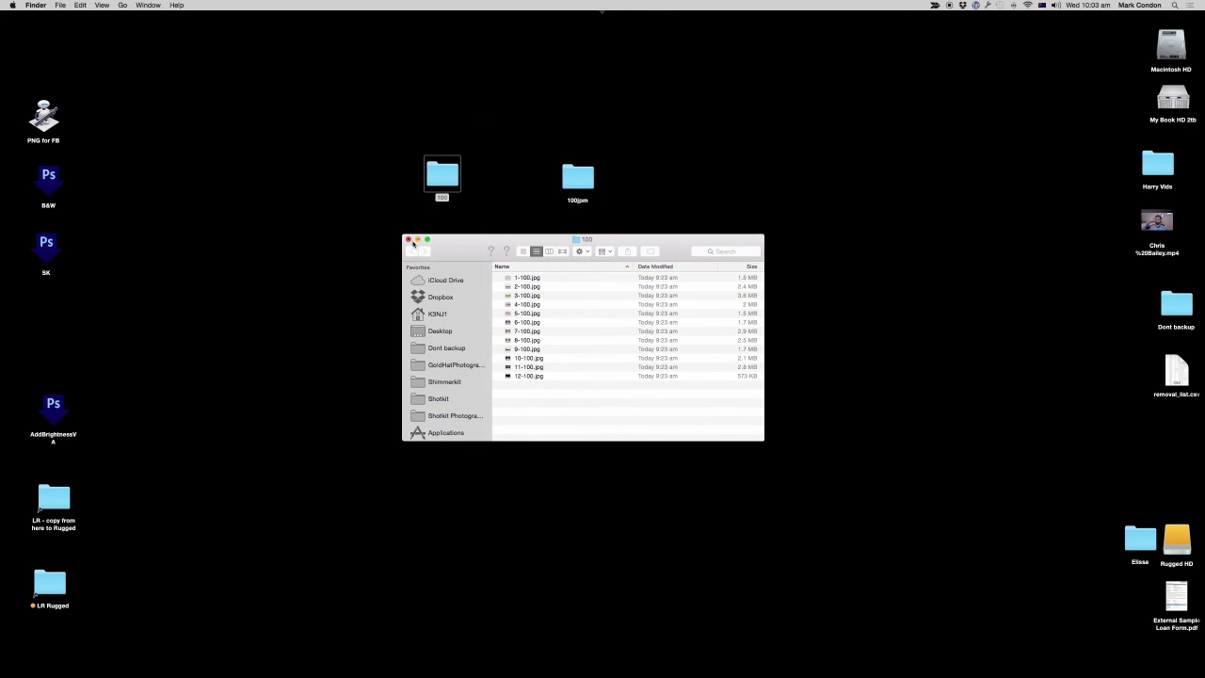
pyautogui.click(408, 239)
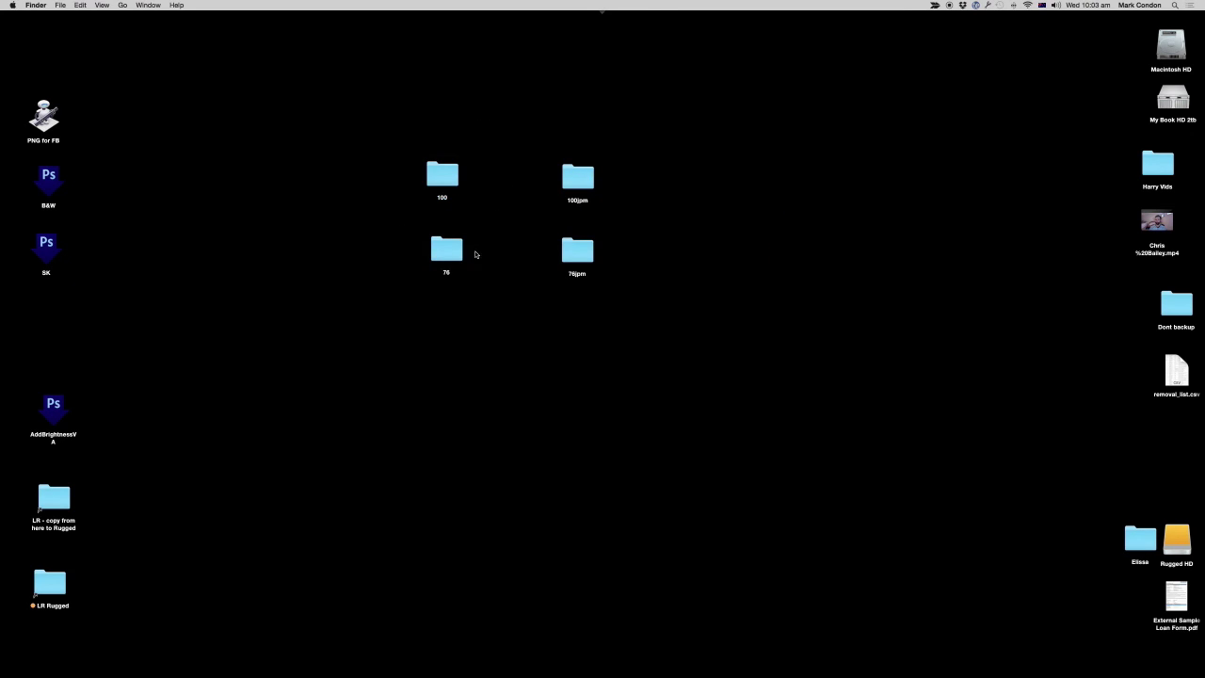
pyautogui.press('F11')
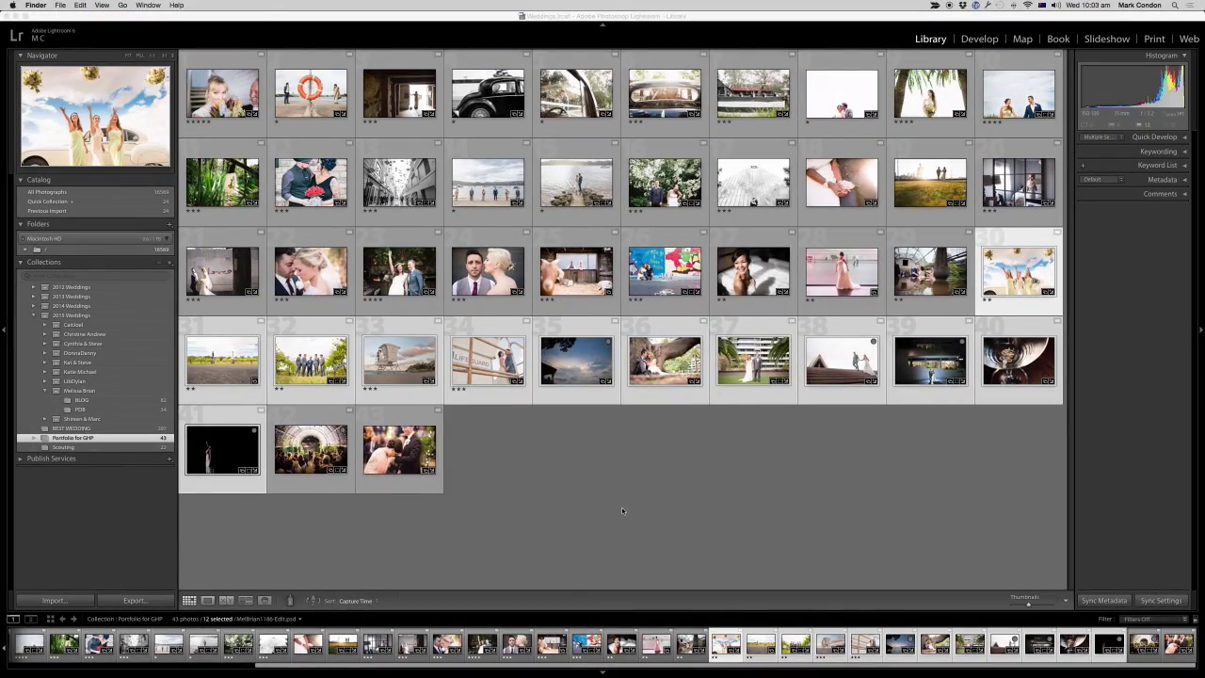
# Reopen the export for the 12 photos, change JPEG quality to 76, and review the lower sections.
pyautogui.press('super+shift+e')
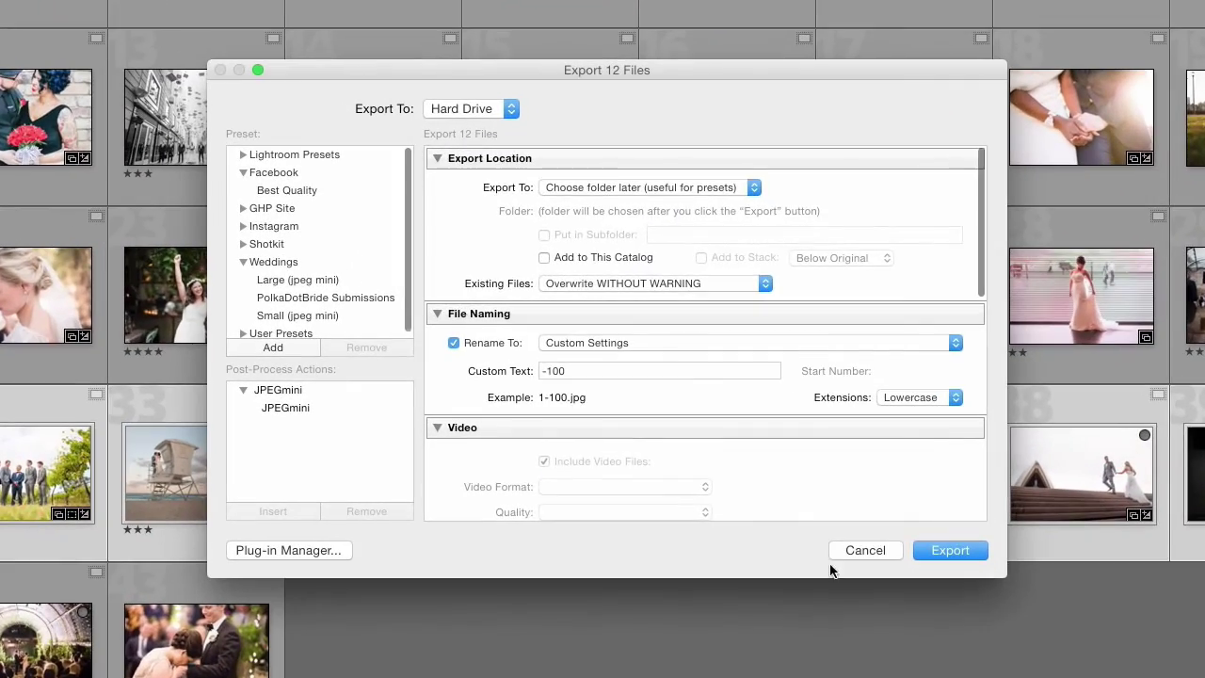
pyautogui.scroll(-5, 857, 452)
pyautogui.click(942, 438)
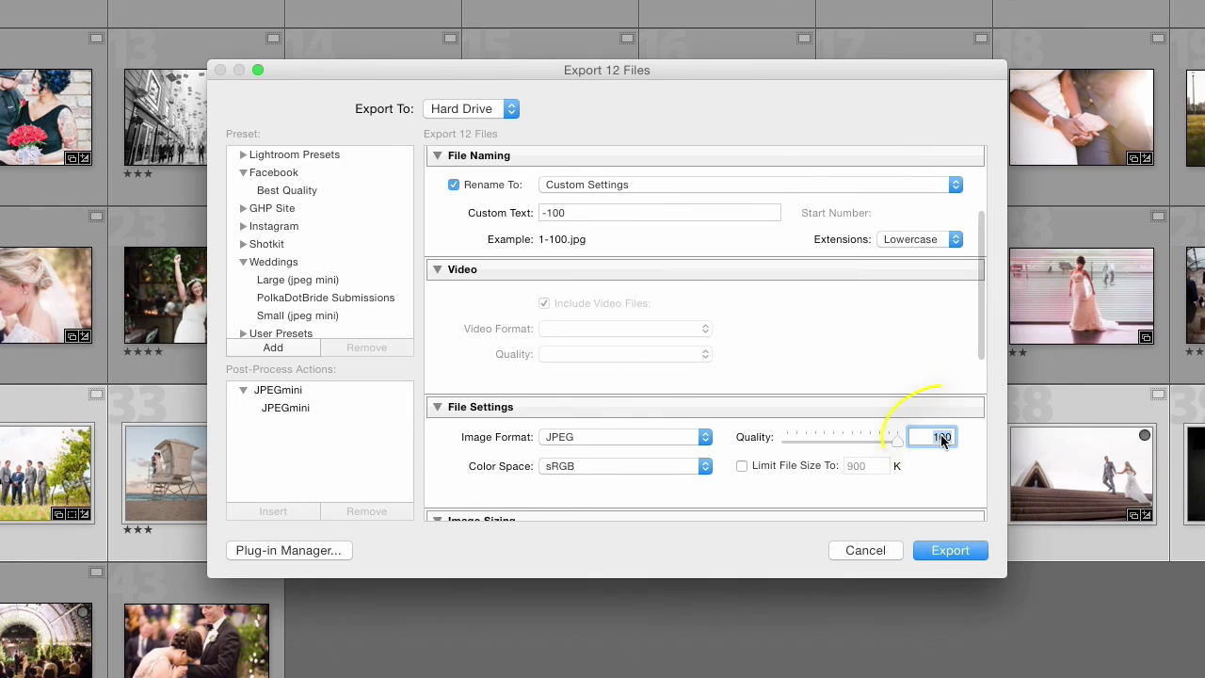
pyautogui.write('76')
pyautogui.press('Tab')
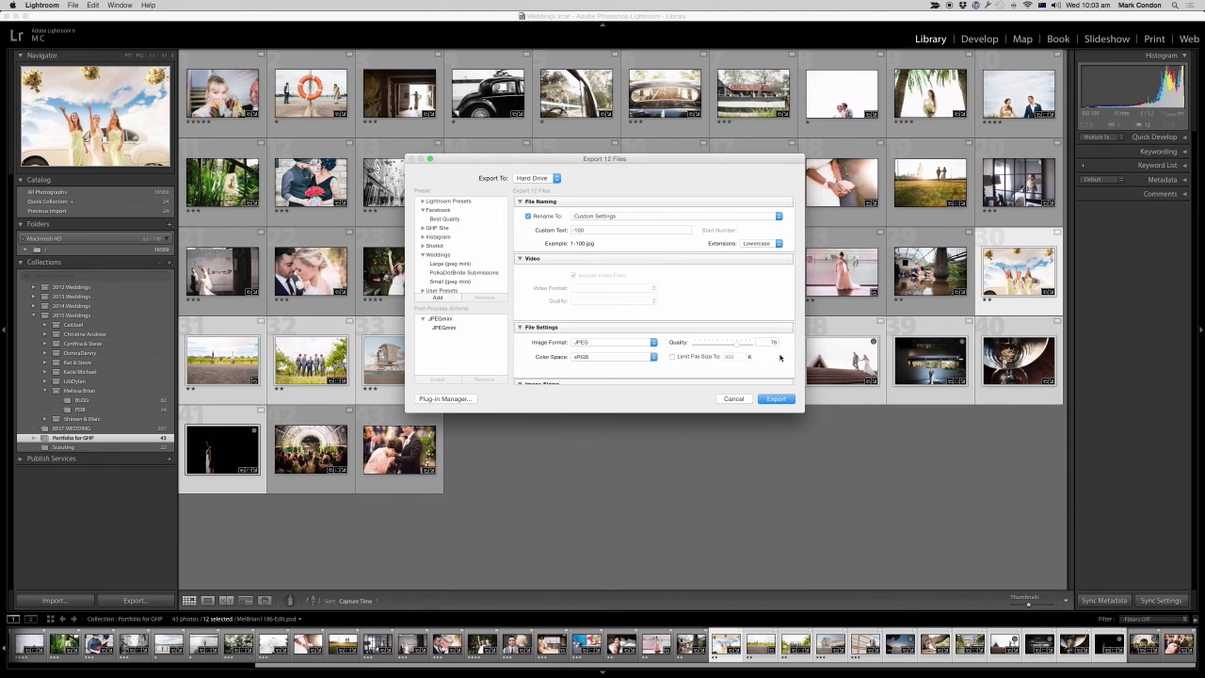
pyautogui.scroll(-1, 779, 357)
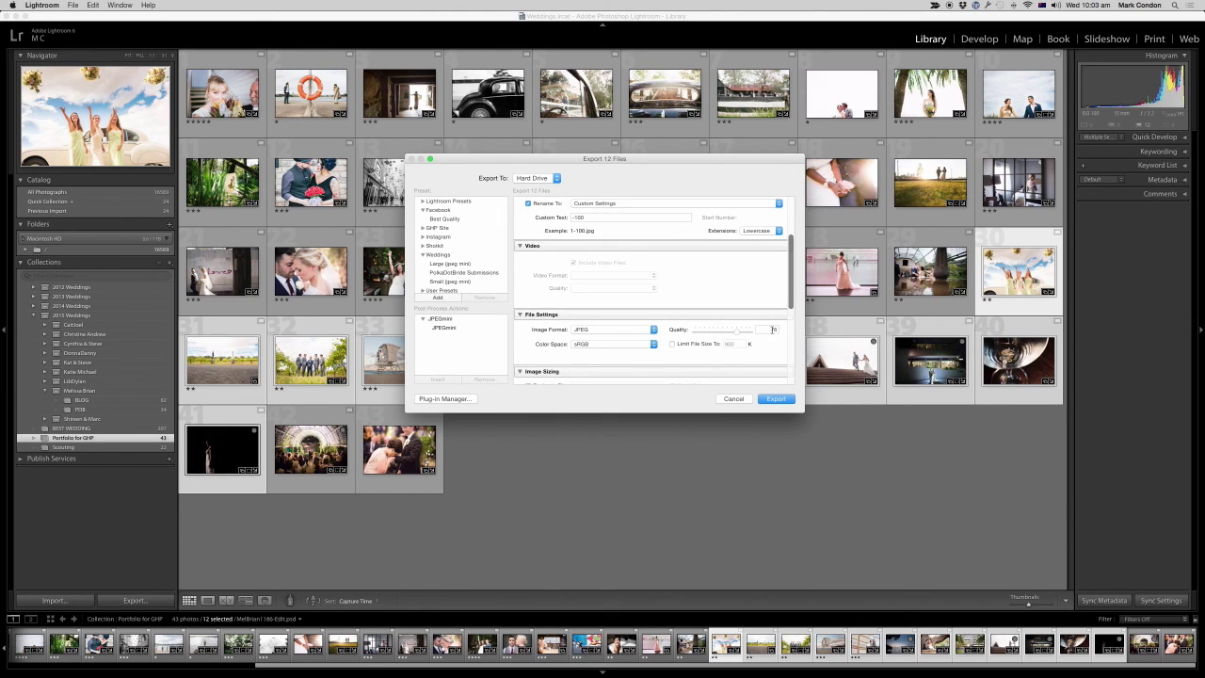
pyautogui.click(774, 331)
pyautogui.scroll(-4, 773, 343)
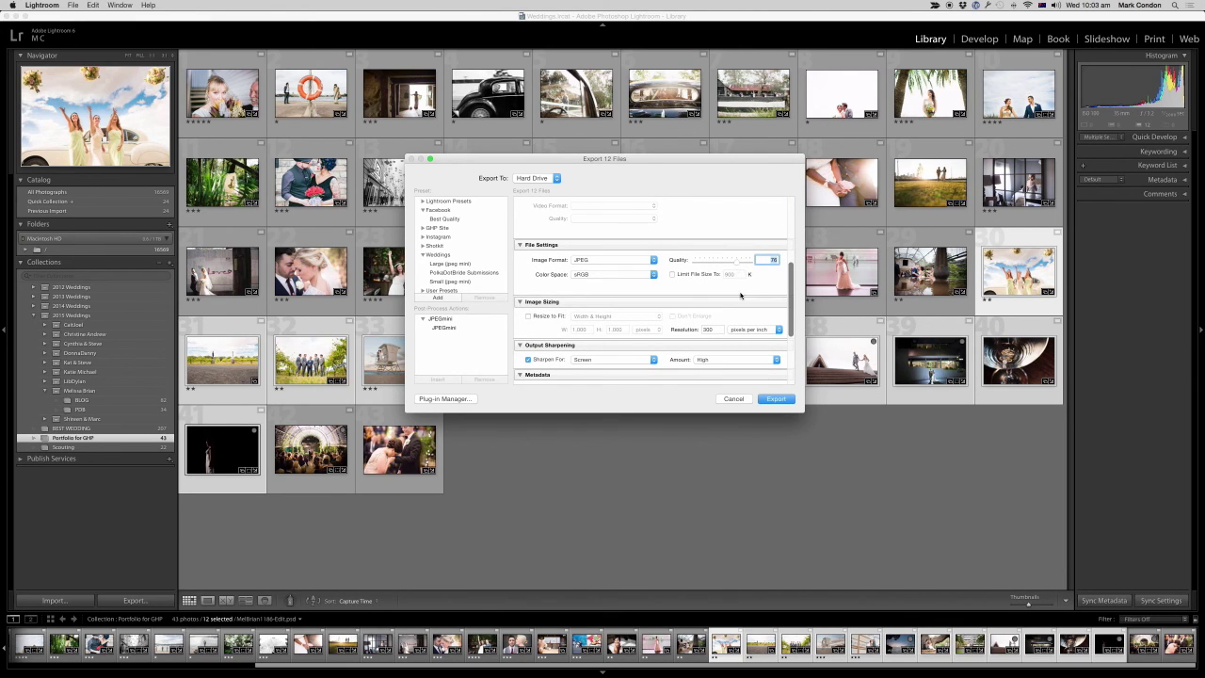
pyautogui.scroll(-6, 740, 297)
# Inspect 1-76.jpg through 12-76.jpg sizes in the desktop 76 folder, then close it.
pyautogui.press('F11')
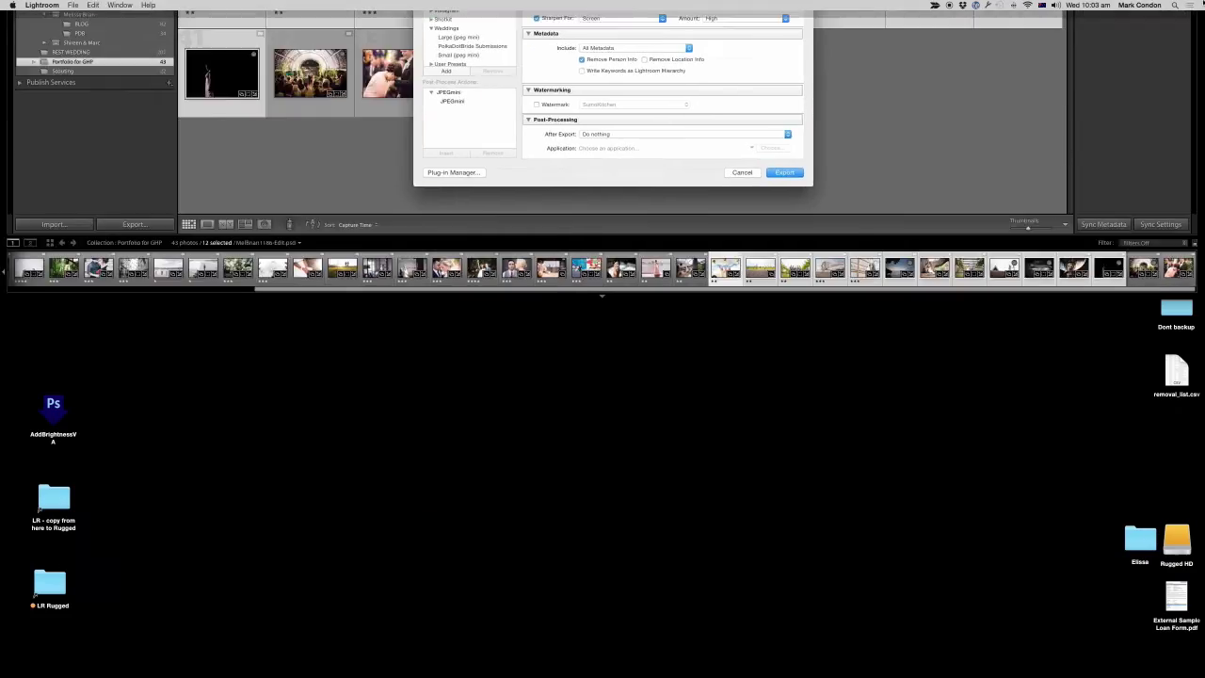
pyautogui.doubleClick(448, 253)
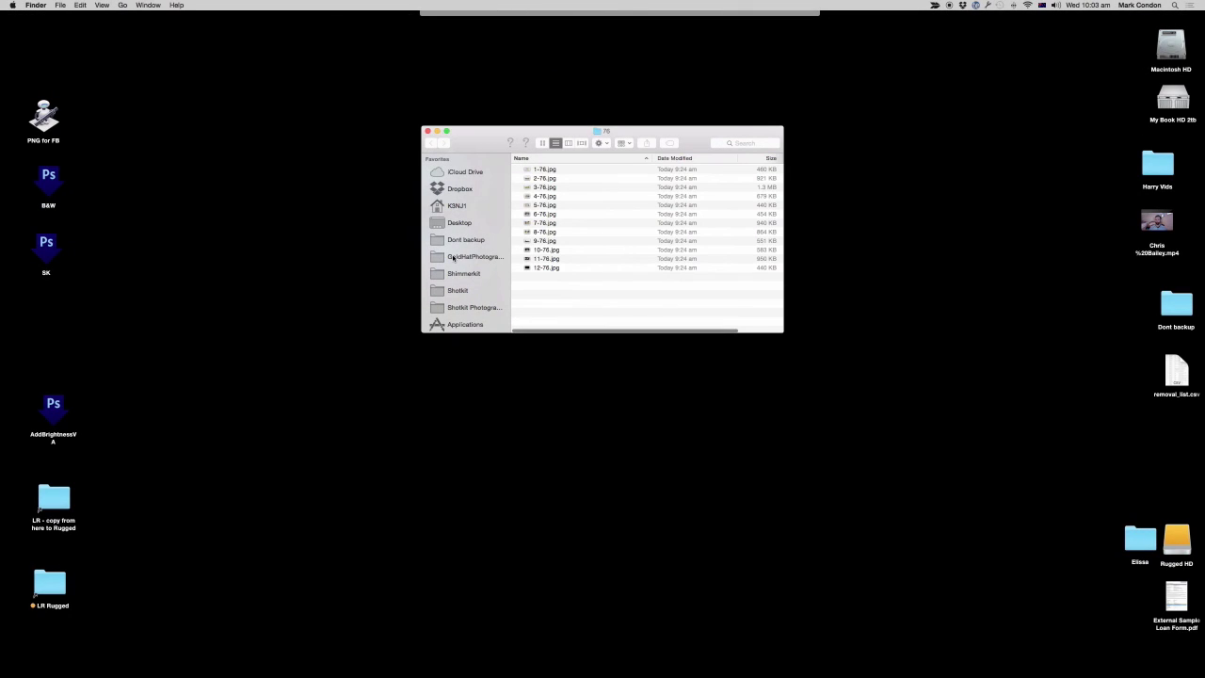
pyautogui.click(429, 133)
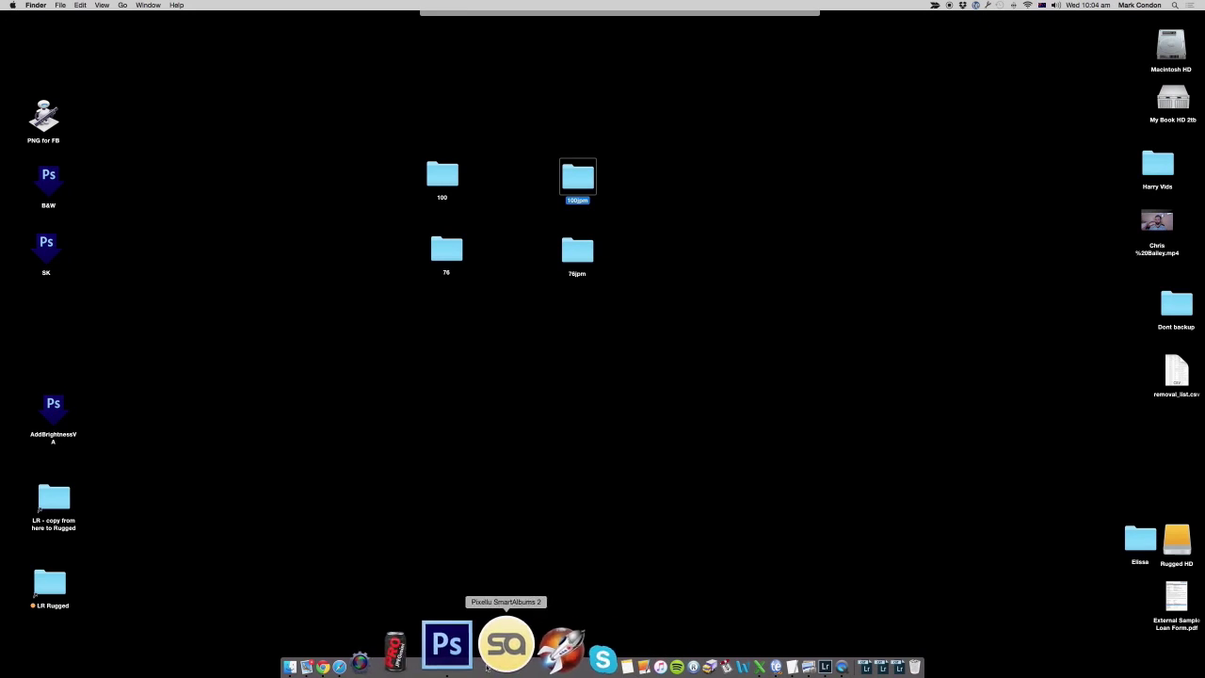
pyautogui.click(462, 648)
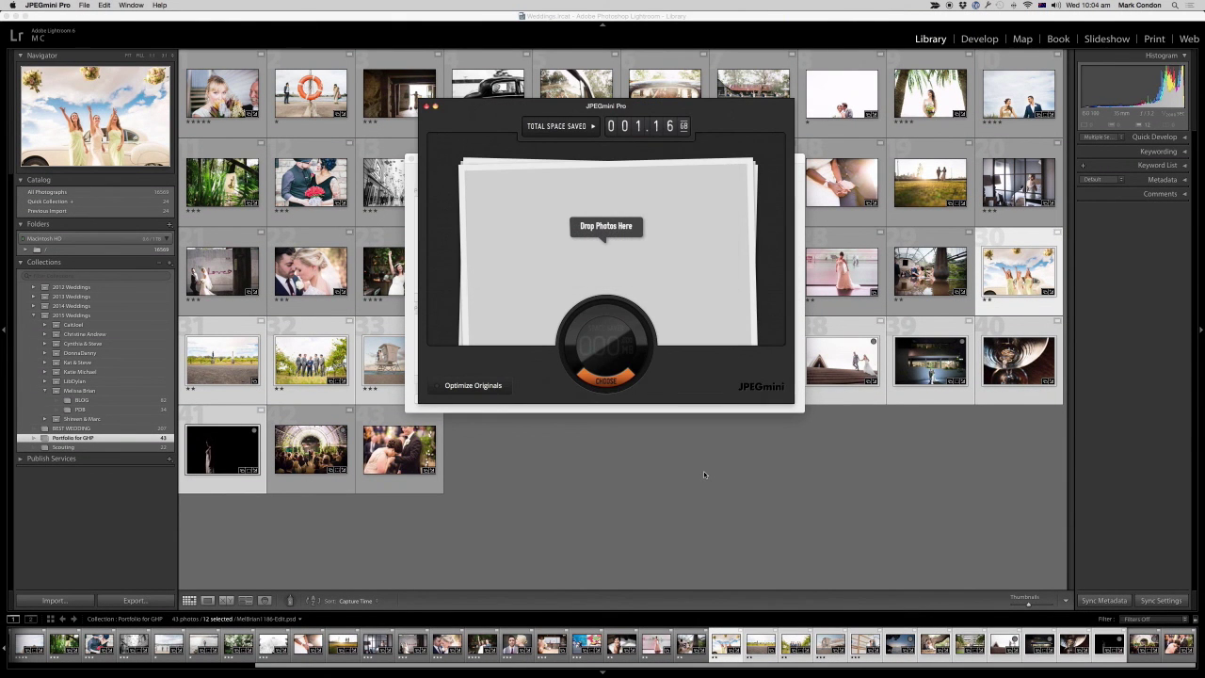
pyautogui.moveTo(489, 109); pyautogui.dragTo(499, 199)
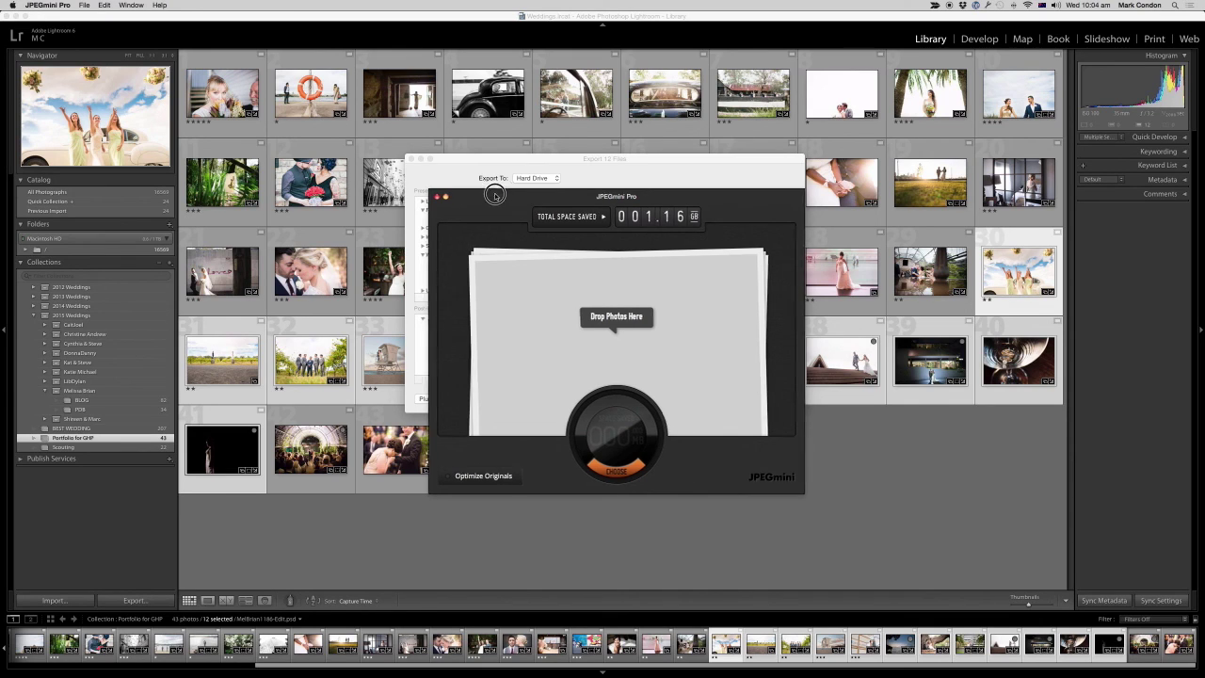
pyautogui.moveTo(499, 199); pyautogui.dragTo(496, 232)
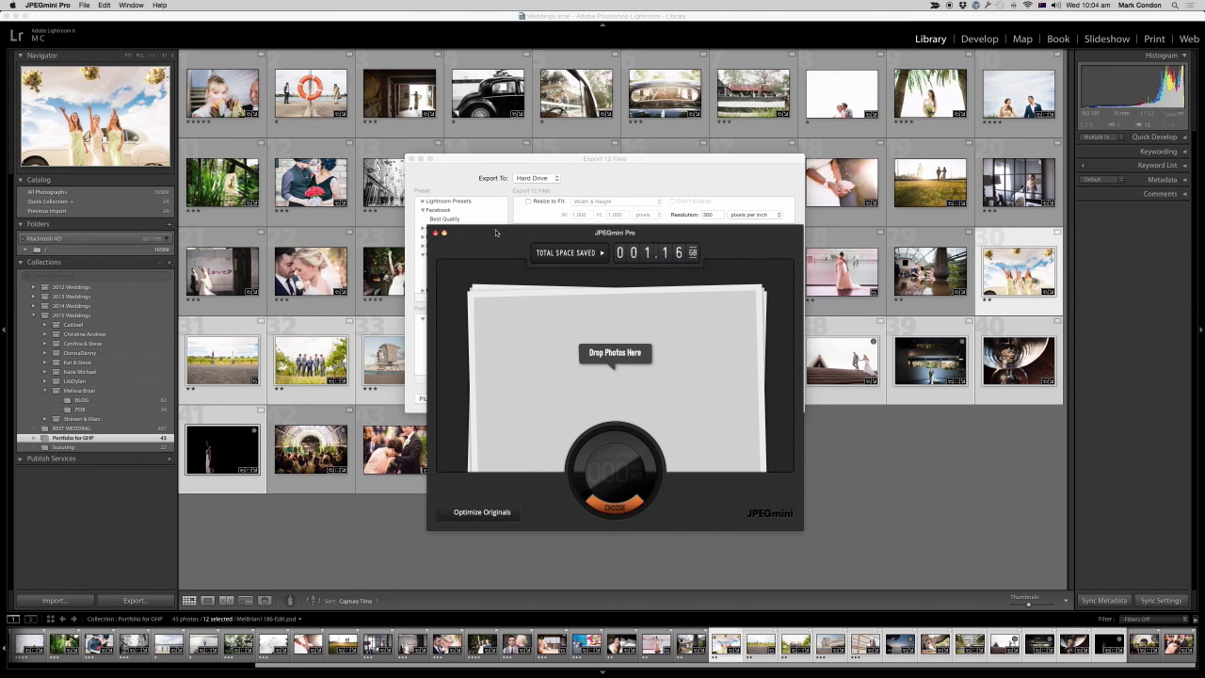
pyautogui.moveTo(498, 233); pyautogui.dragTo(473, 246)
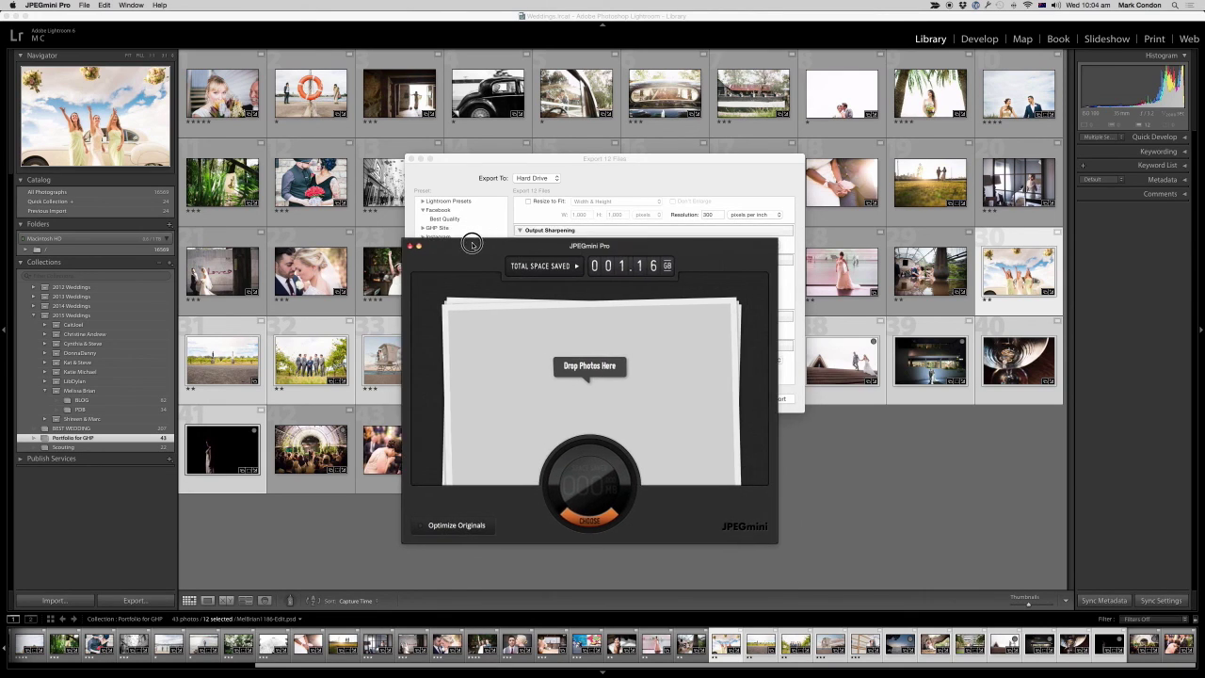
pyautogui.press('super+h')
pyautogui.click(650, 164)
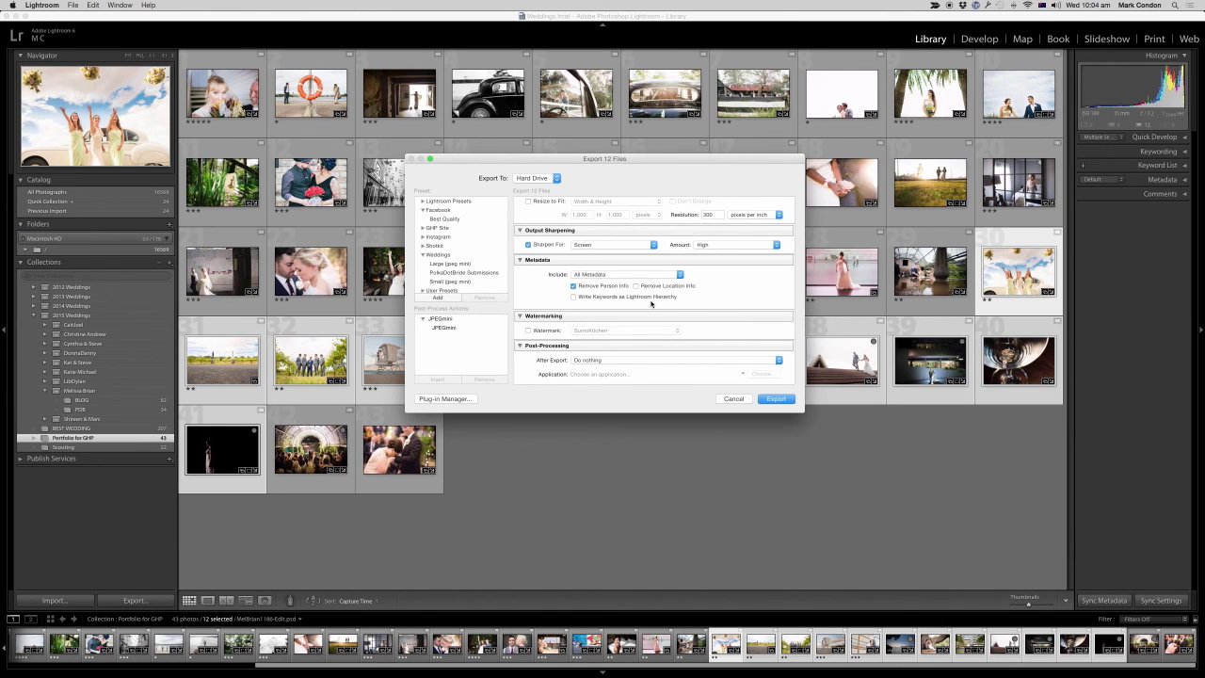
pyautogui.press('F11')
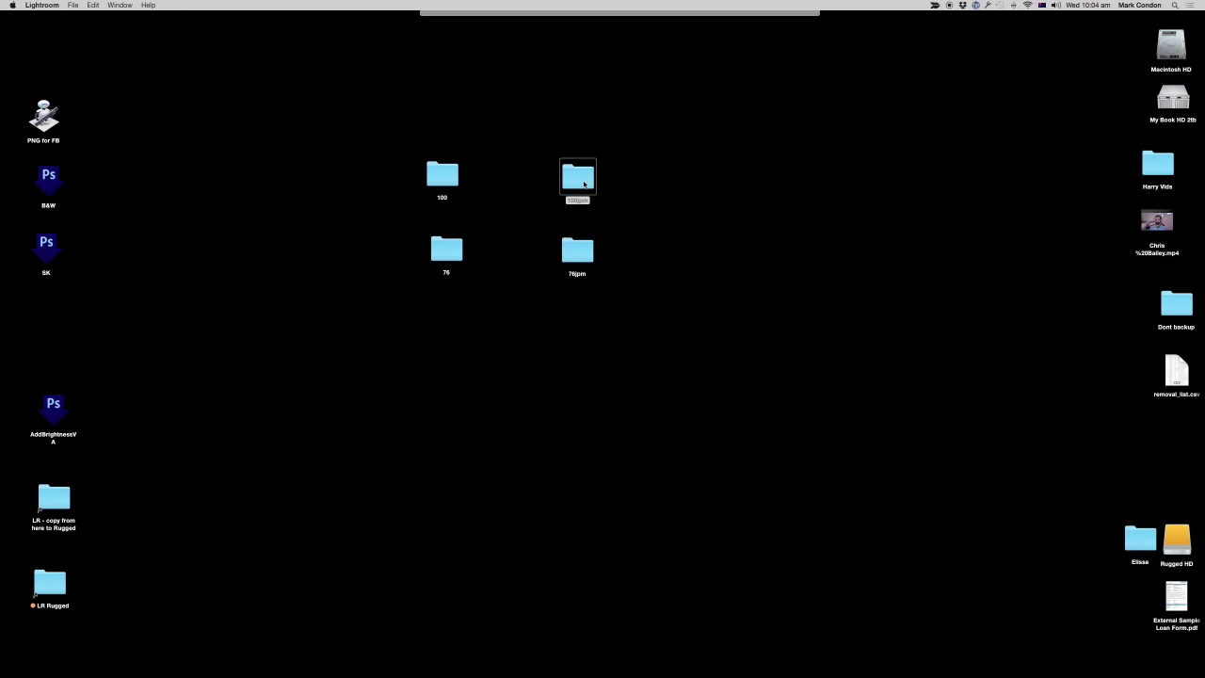
# Check the 100jpm folder's file sizes, 444 KB to 2.1 MB, then close it.
pyautogui.doubleClick(583, 185)
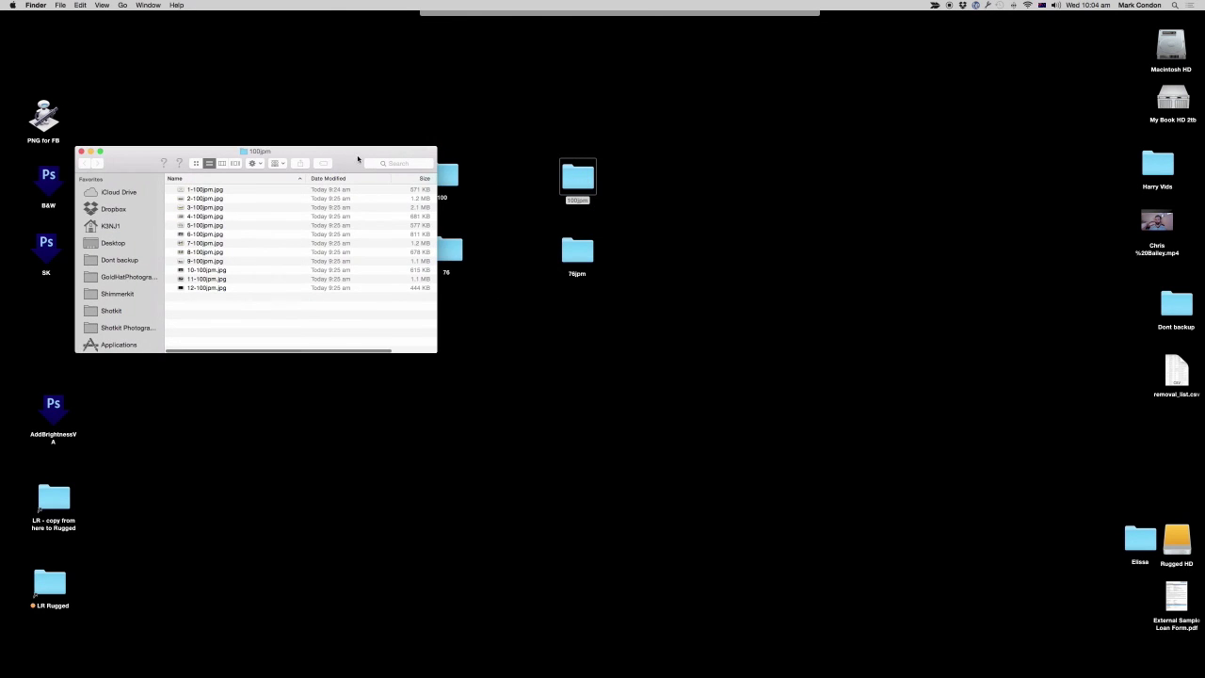
pyautogui.moveTo(360, 157); pyautogui.dragTo(829, 249)
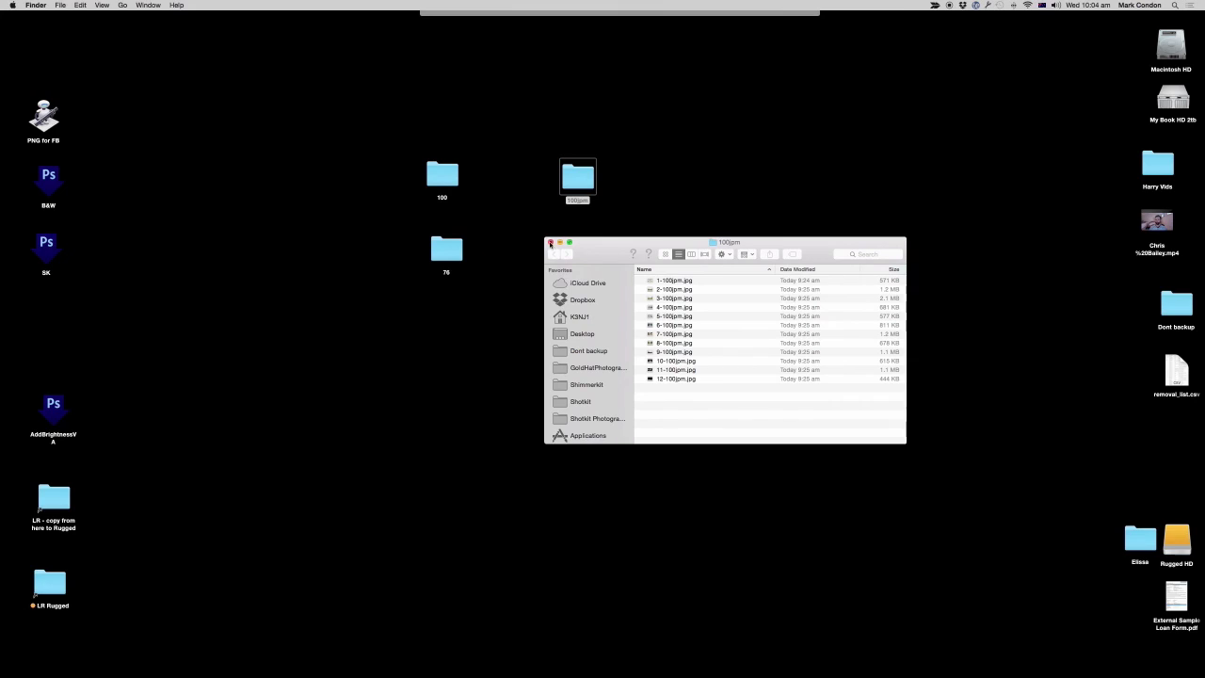
pyautogui.click(551, 242)
# Create a new desktop folder named 76jpm.
pyautogui.press('super+shift+n')
pyautogui.write('76jpm')
pyautogui.press('Return')
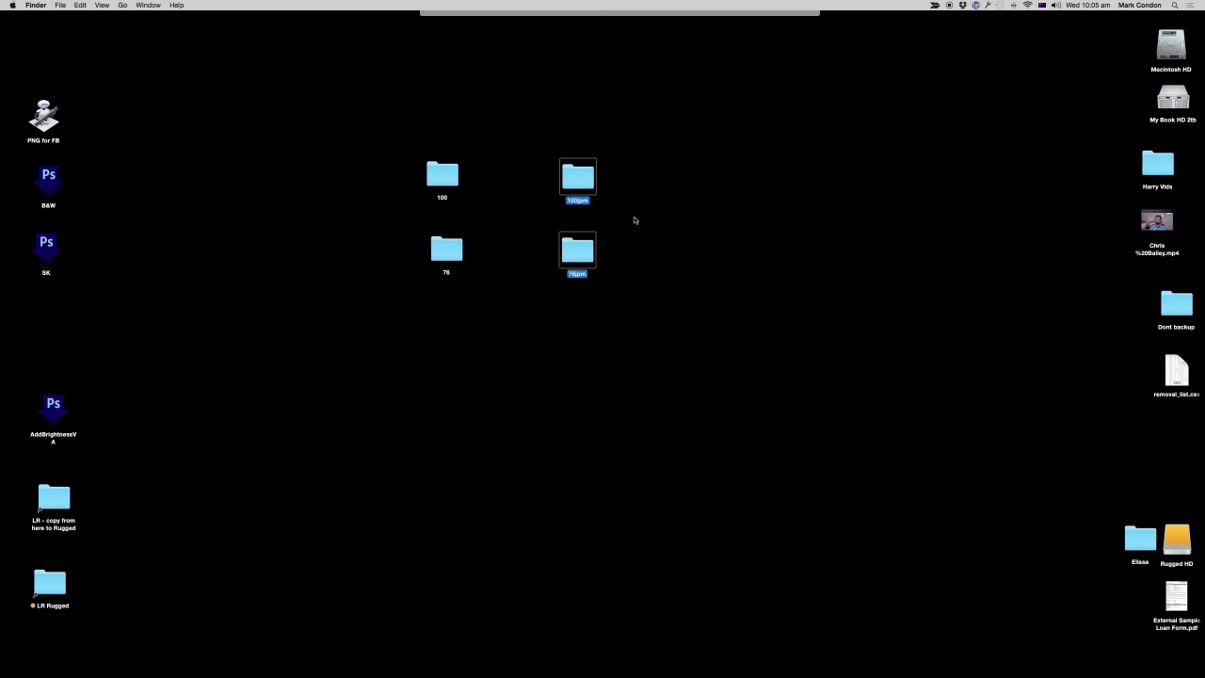
pyautogui.click(634, 221)
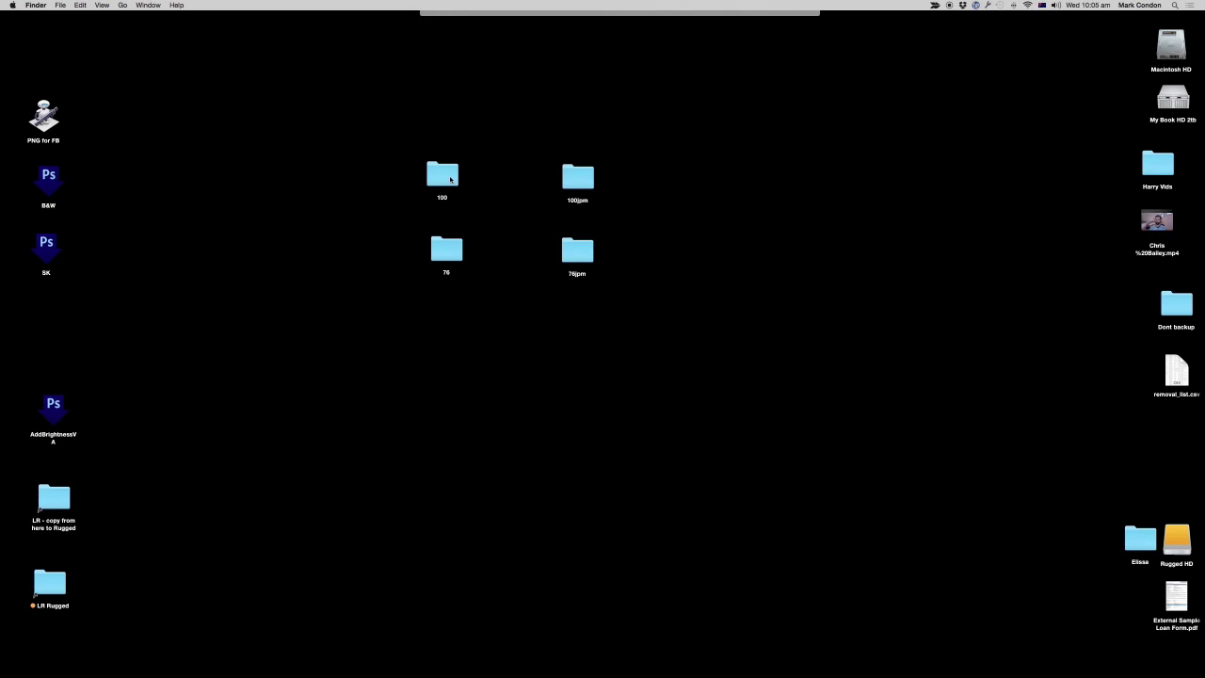
# Open the 100 folder and view 1-100.jpg full-size in Quick Look.
pyautogui.doubleClick(450, 178)
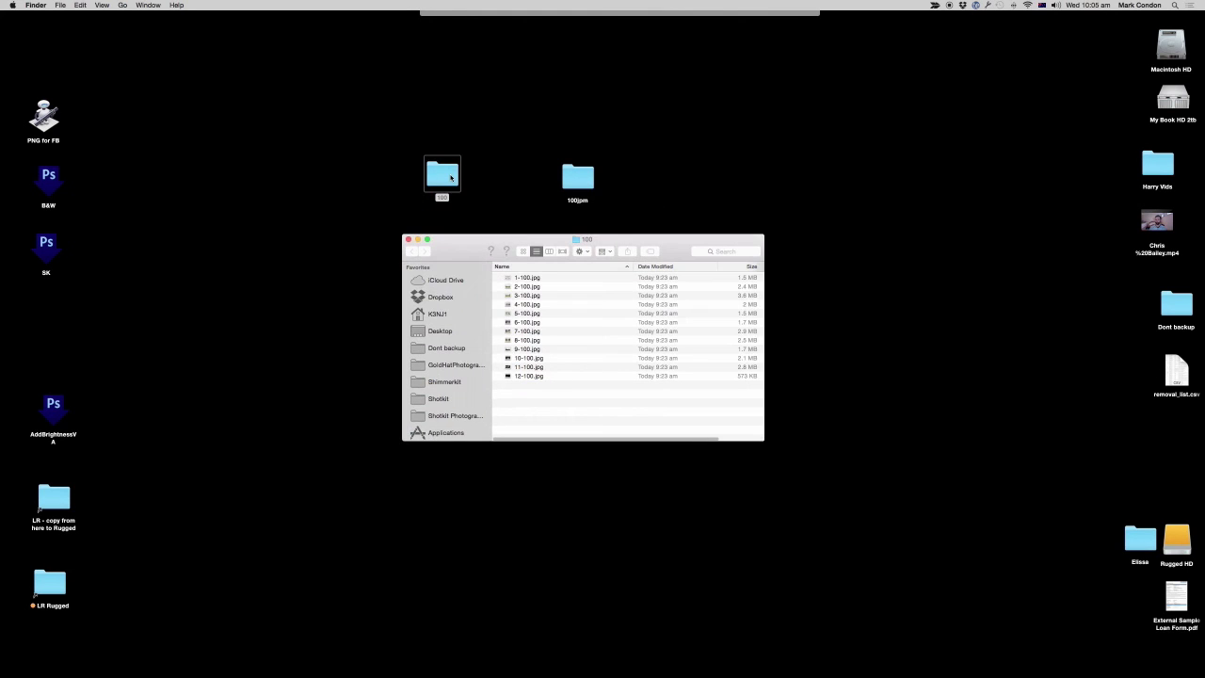
pyautogui.moveTo(467, 250); pyautogui.dragTo(415, 332)
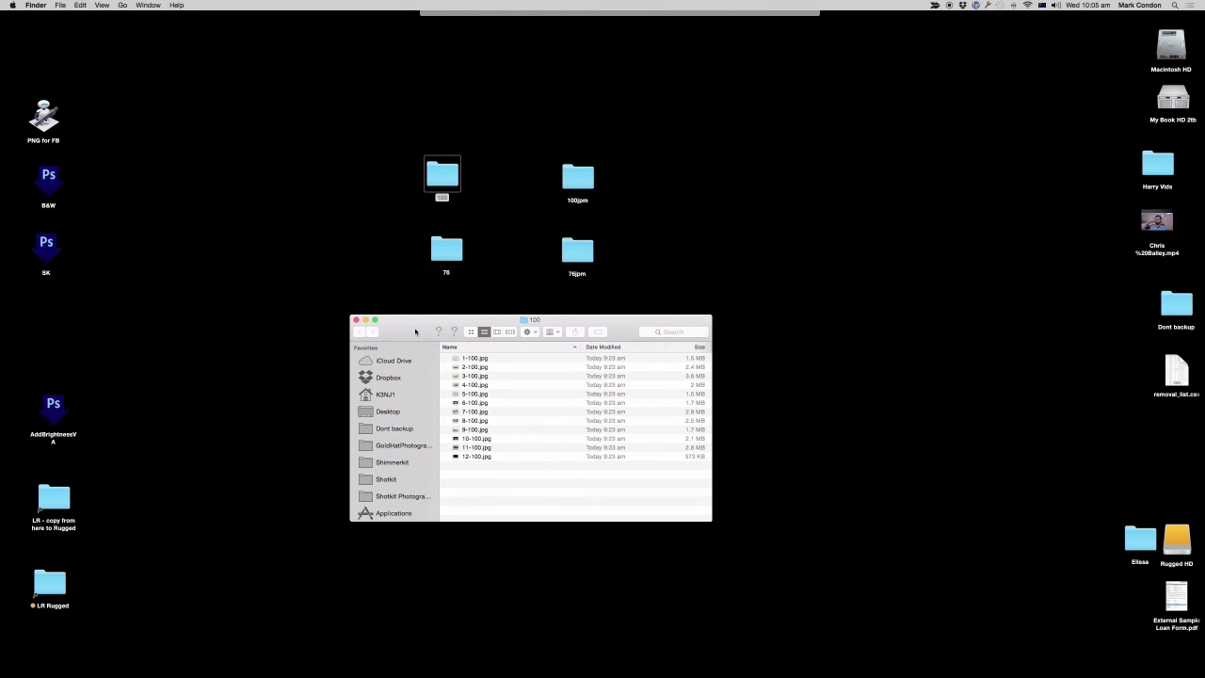
pyautogui.click(510, 361)
pyautogui.press('space')
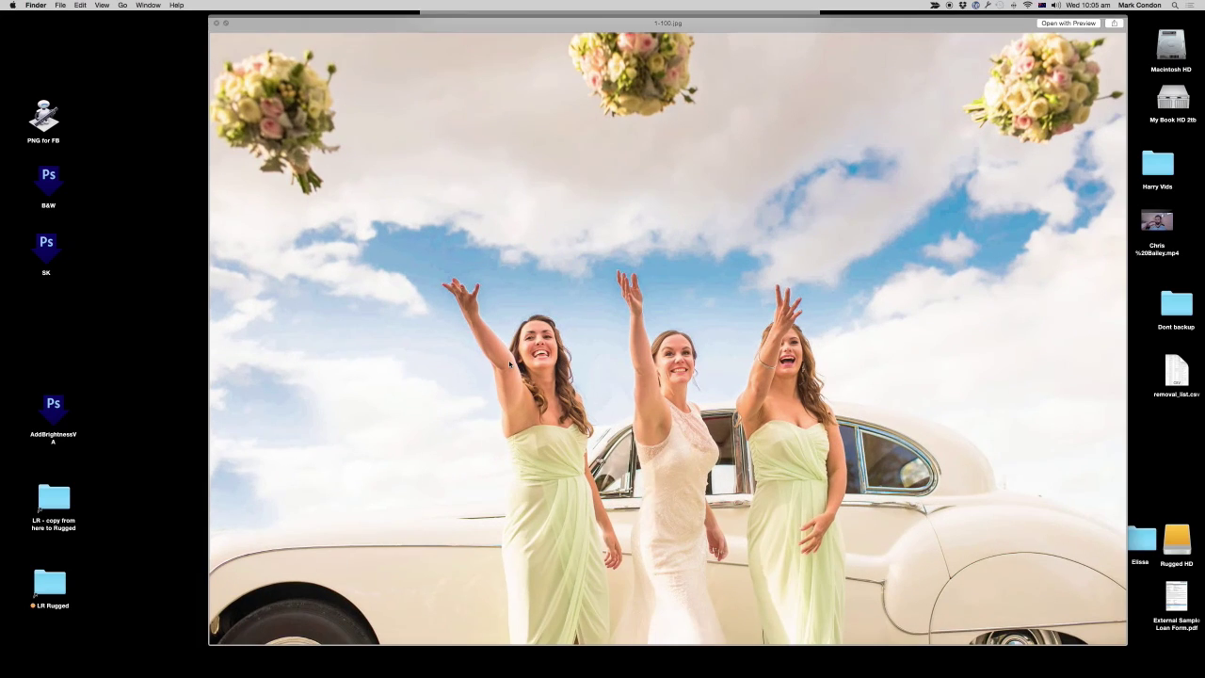
# Step through the following quality-100 photos, then open 11-100.jpg in Preview.
pyautogui.moveTo(592, 22); pyautogui.dragTo(505, 23)
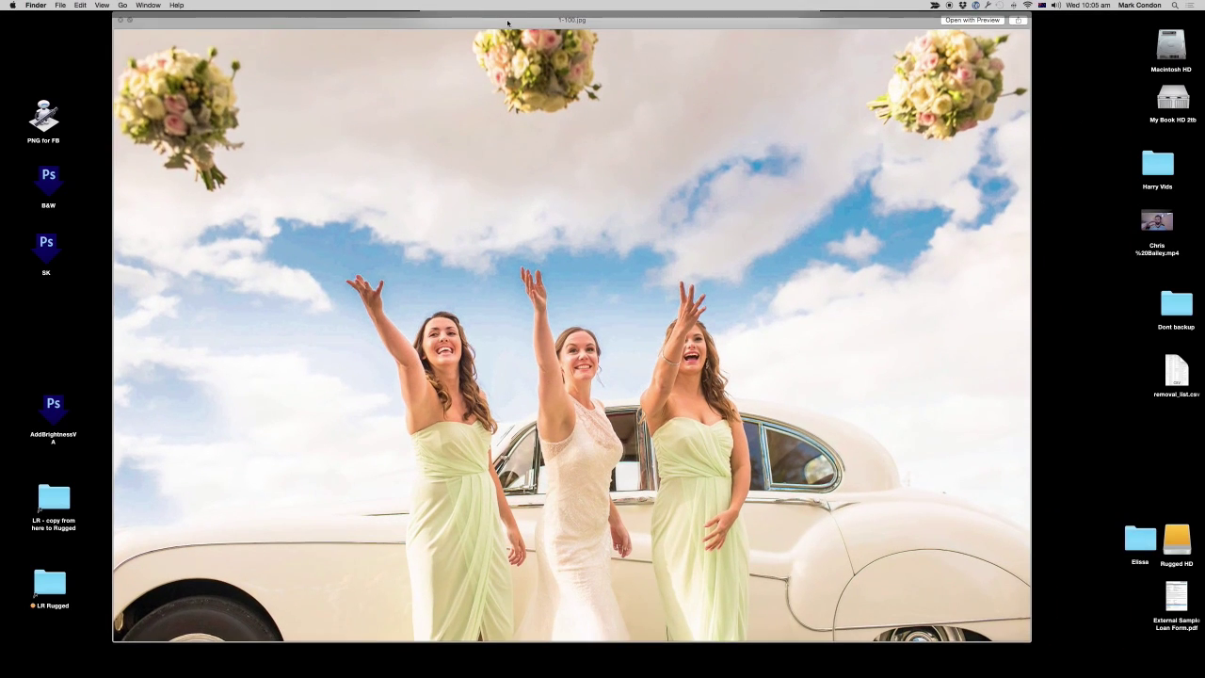
pyautogui.press('Down')
pyautogui.press('Down')
pyautogui.press('Down')
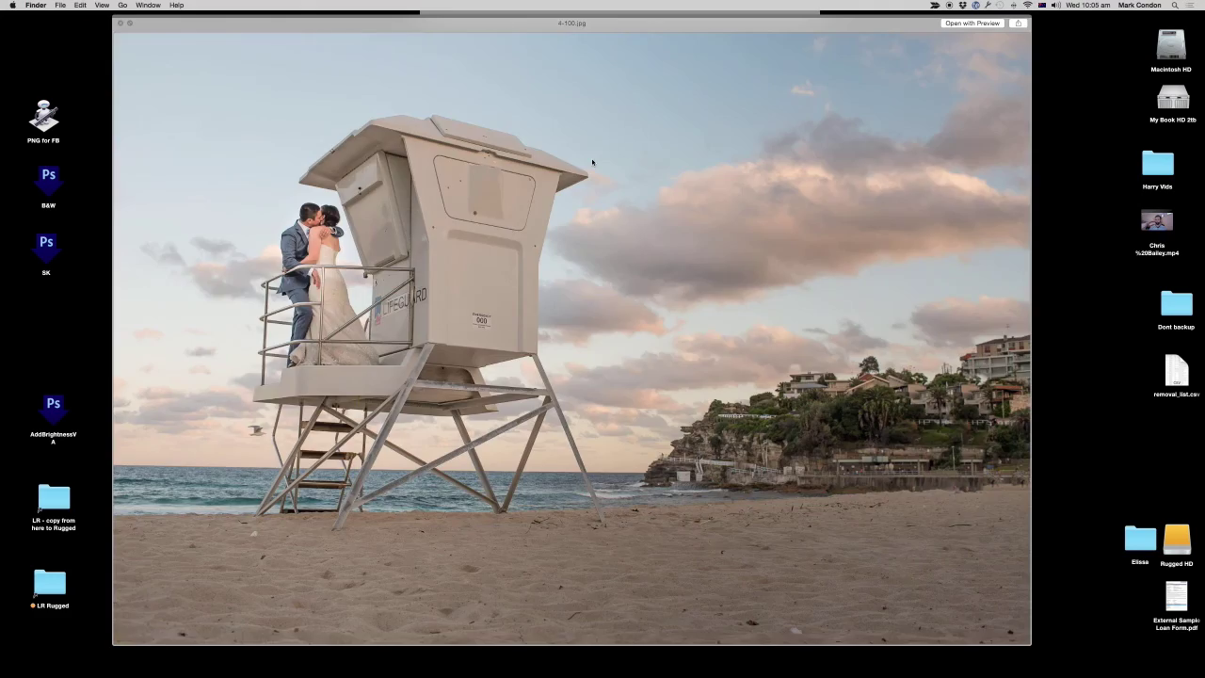
pyautogui.press('Down')
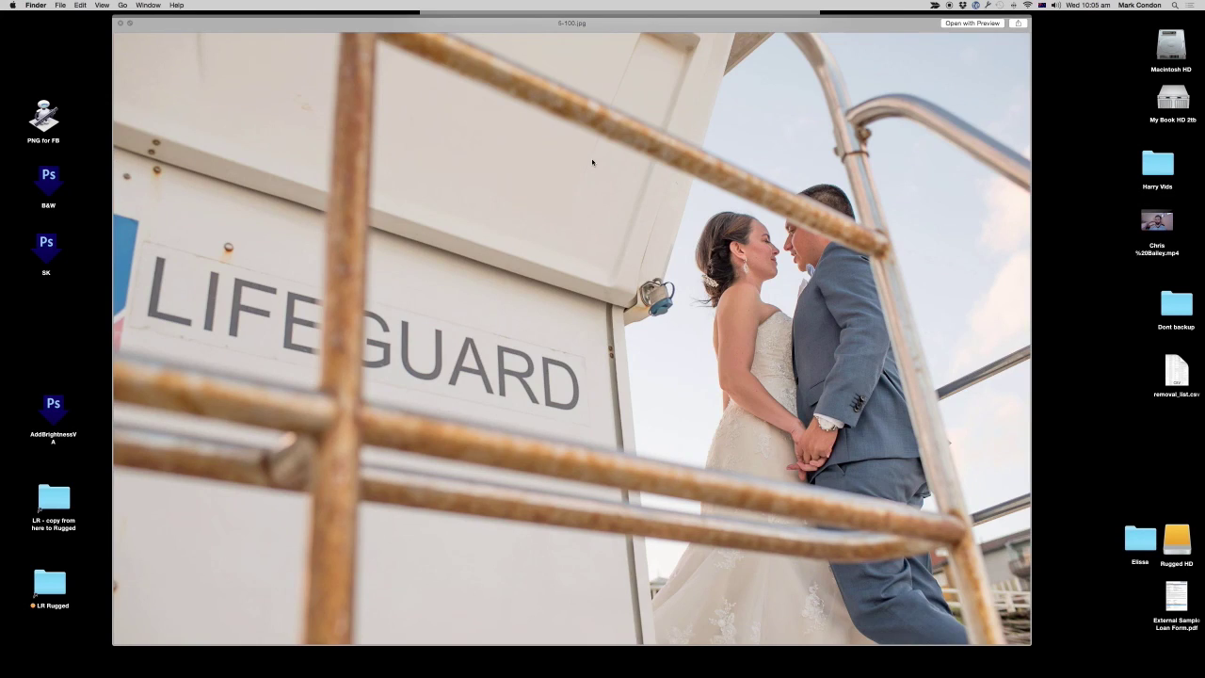
pyautogui.press('space')
pyautogui.click(490, 449)
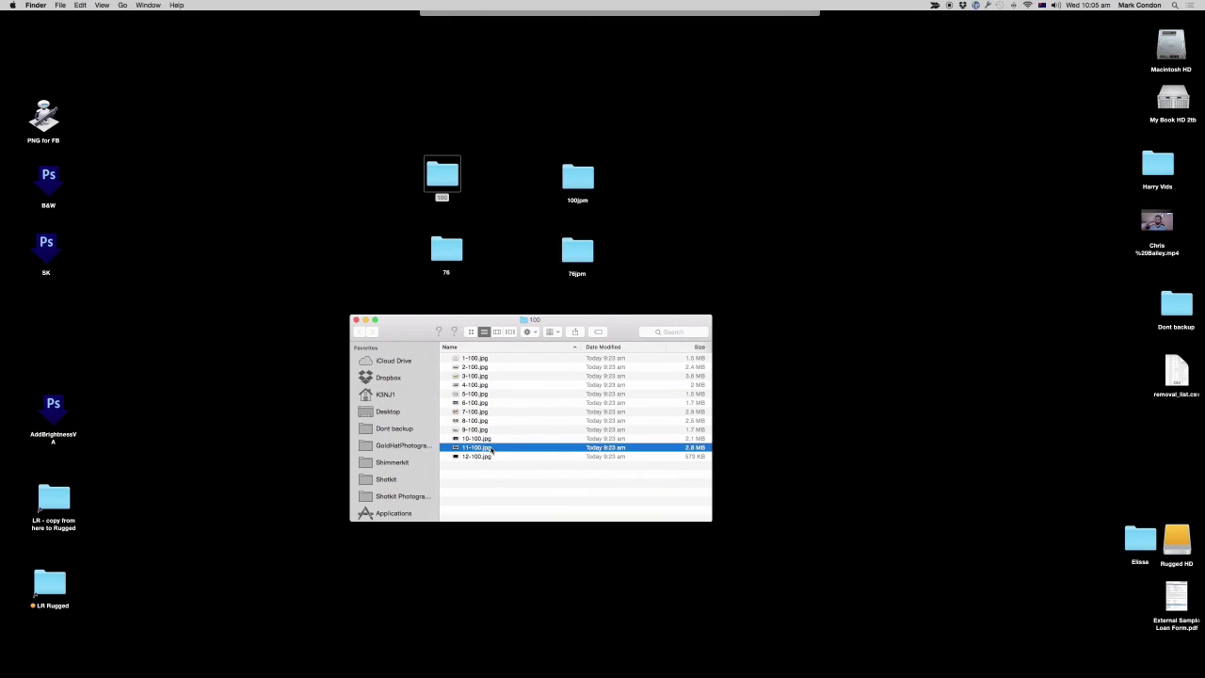
pyautogui.doubleClick(490, 449)
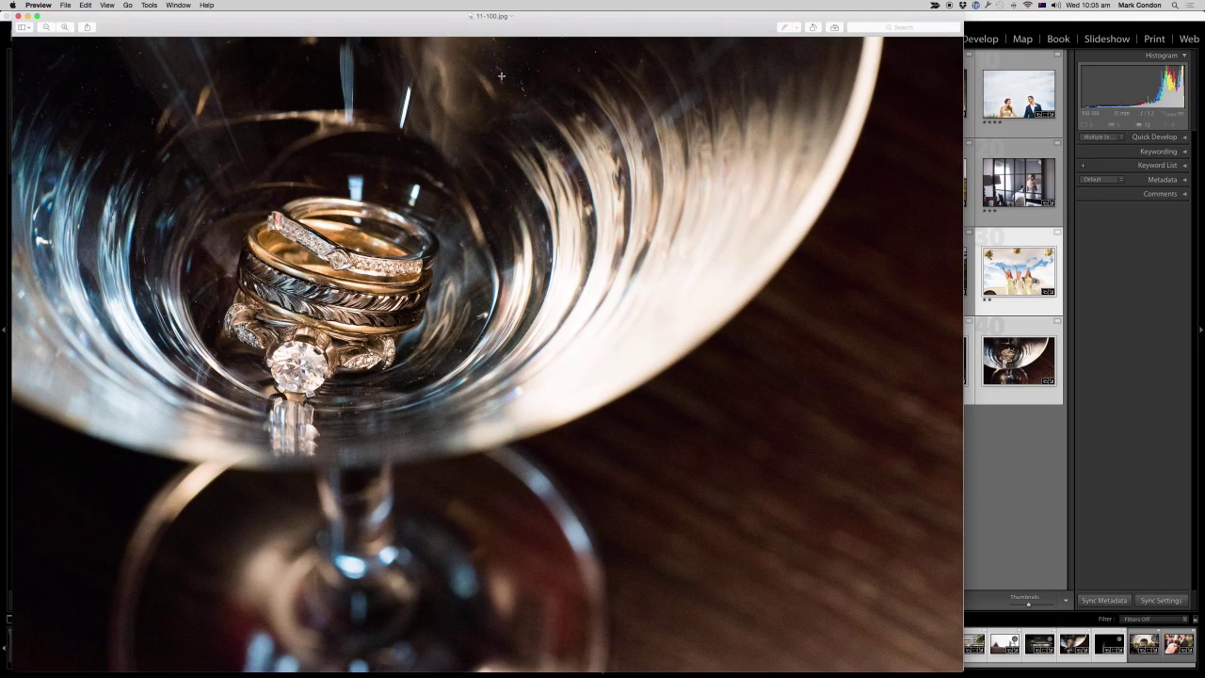
# Zoom in on the rings in 11-100.jpg and move the Preview window to the left edge.
pyautogui.click(65, 26)
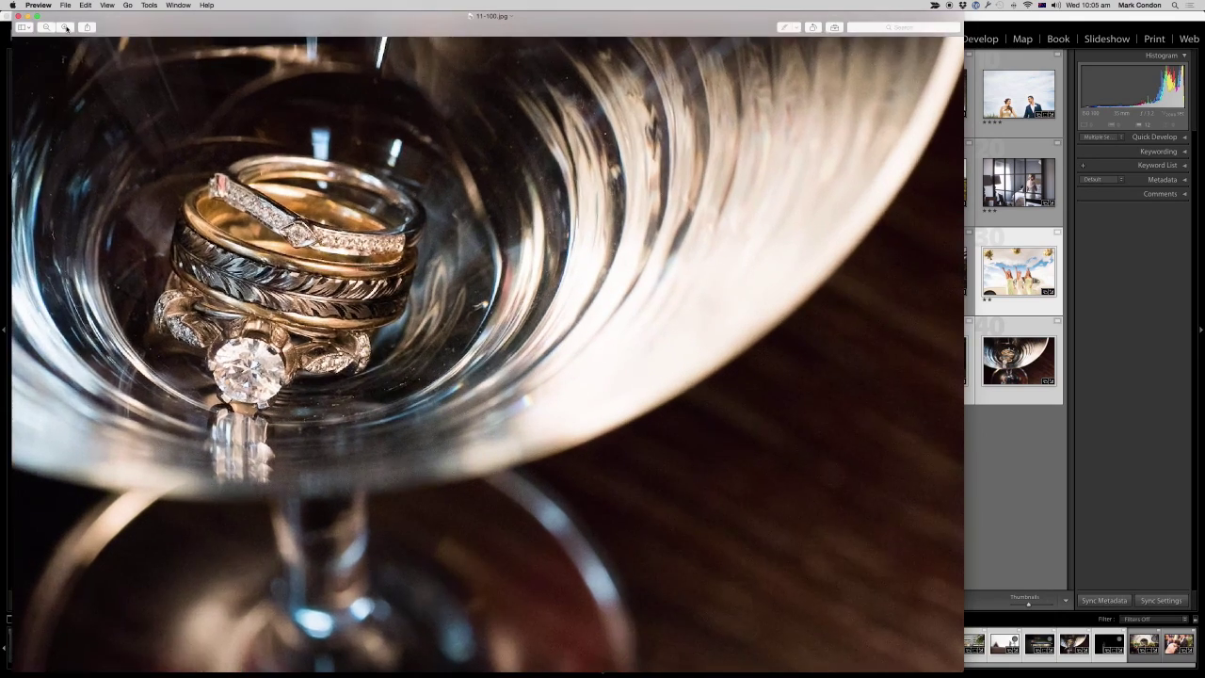
pyautogui.click(65, 26)
pyautogui.moveTo(65, 26); pyautogui.dragTo(180, 27)
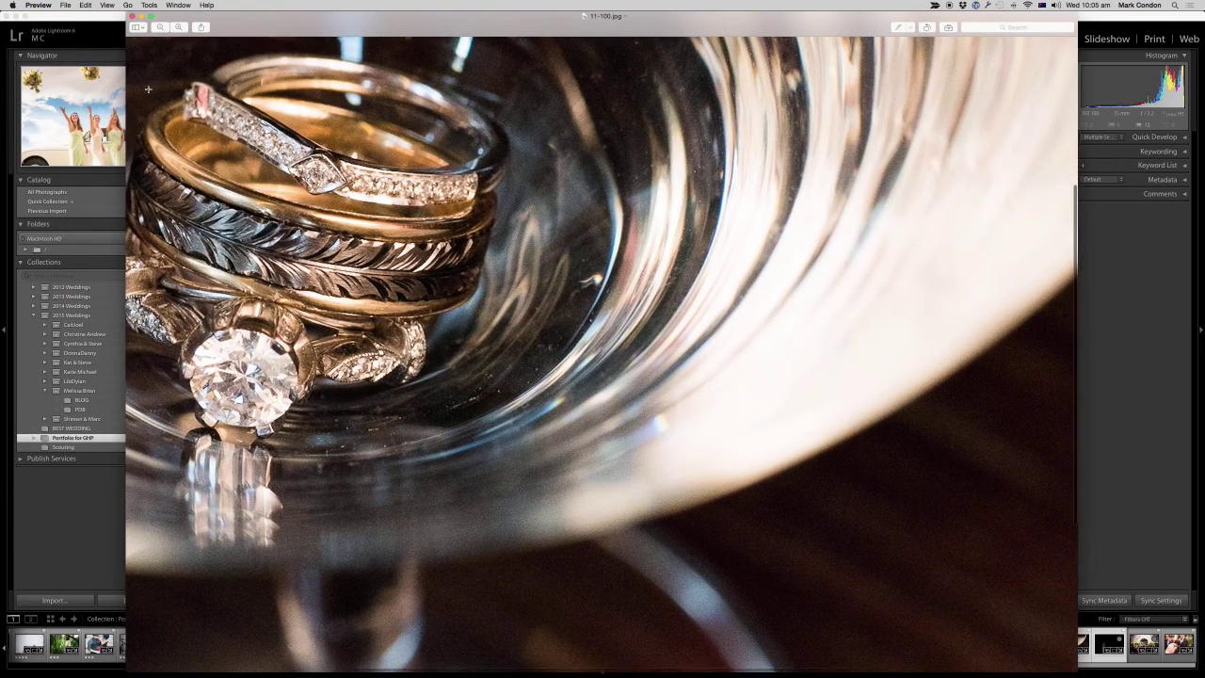
pyautogui.click(160, 27)
pyautogui.moveTo(452, 22); pyautogui.dragTo(302, 21)
# Cancel Lightroom's export dialog and quit Lightroom, skipping the catalog backup.
pyautogui.click(974, 488)
pyautogui.press('super+shift+e')
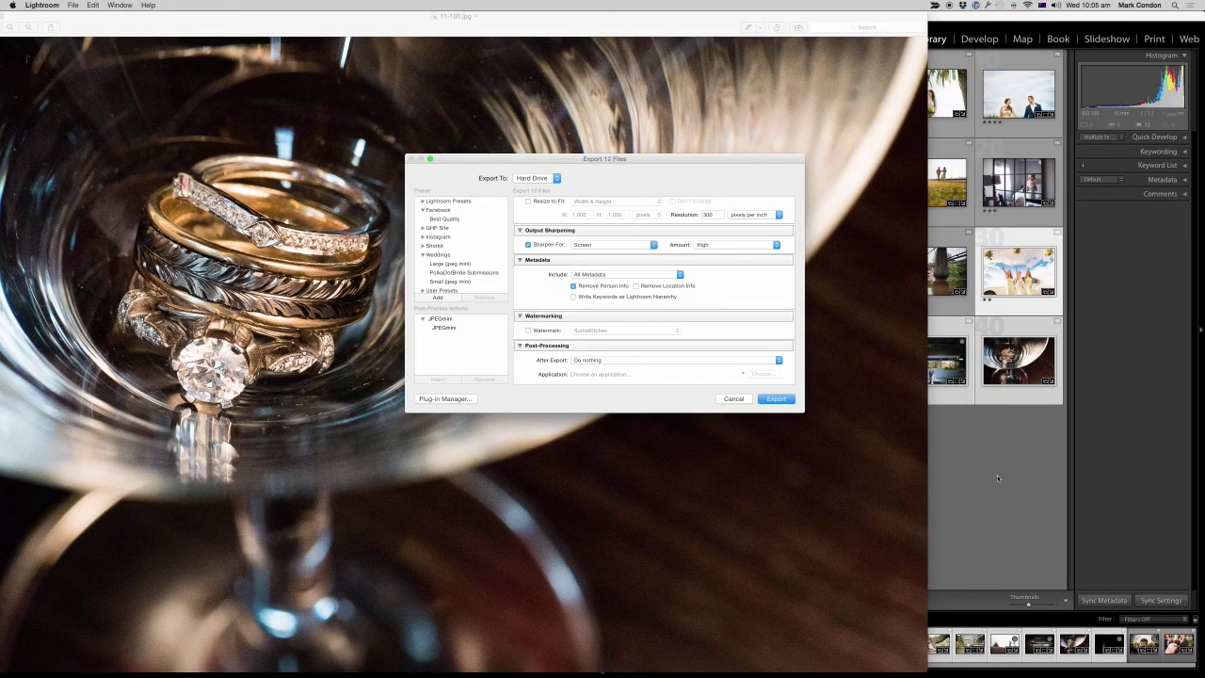
pyautogui.click(734, 398)
pyautogui.press('super+q')
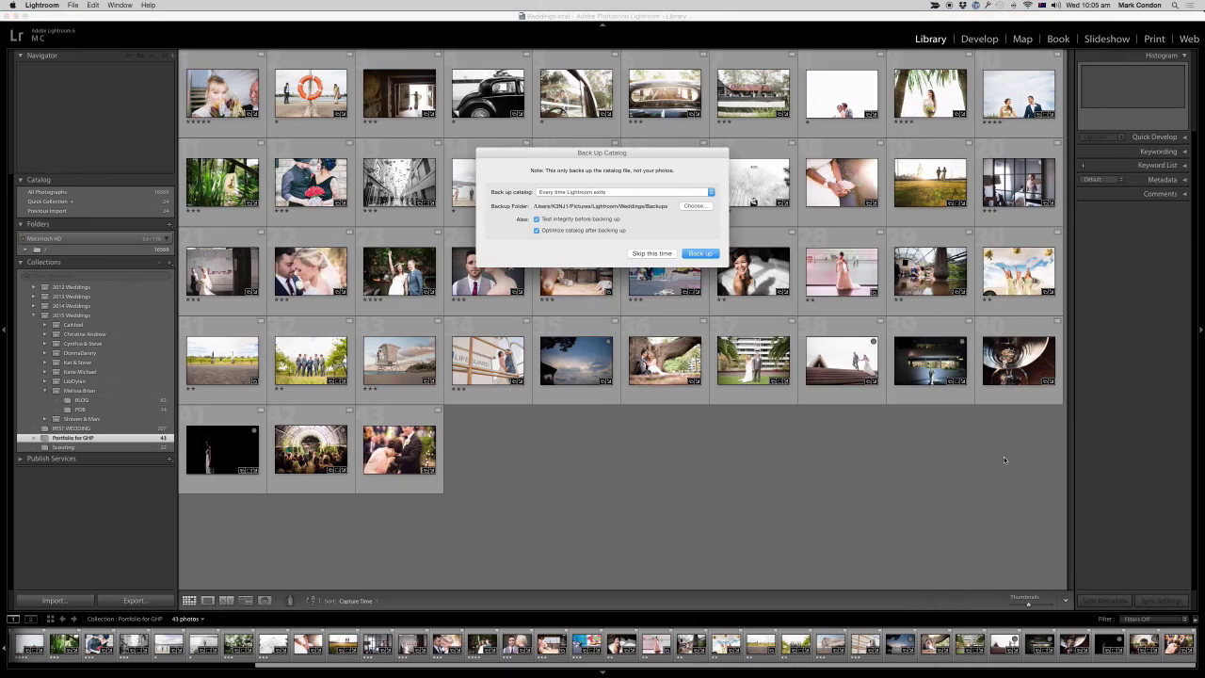
pyautogui.click(658, 255)
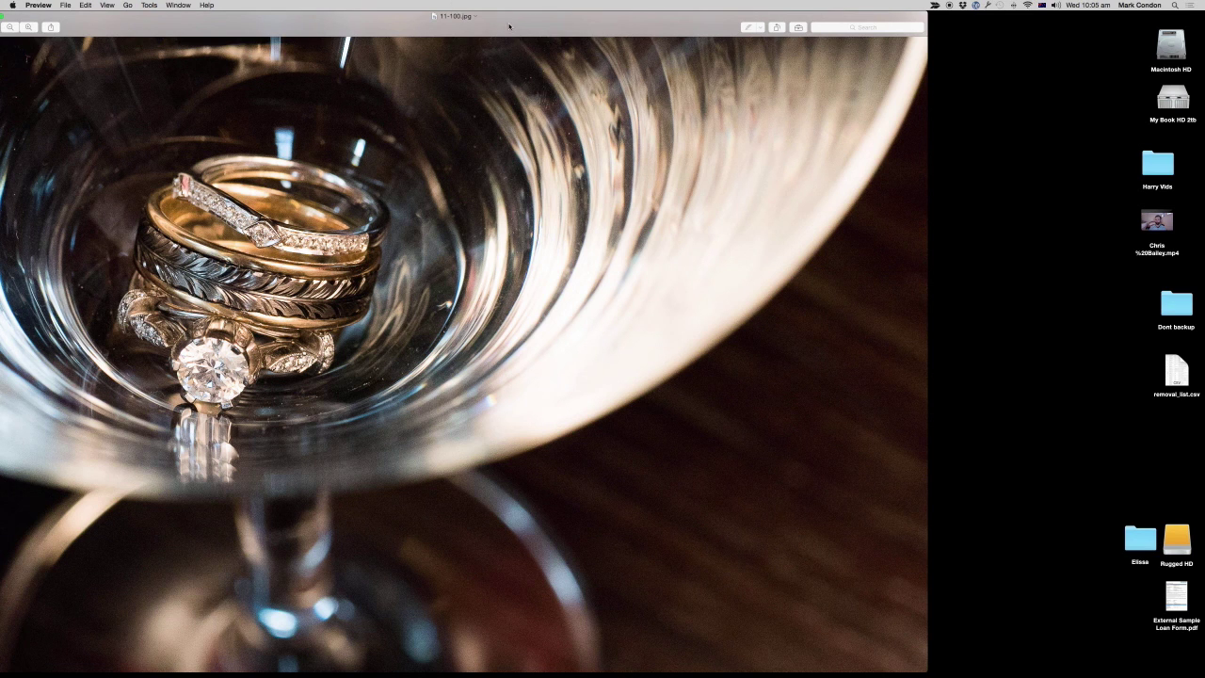
# Shrink and reposition the 11-100.jpg window, close the 100 folder, and open the 76 folder.
pyautogui.moveTo(509, 27); pyautogui.dragTo(404, 2)
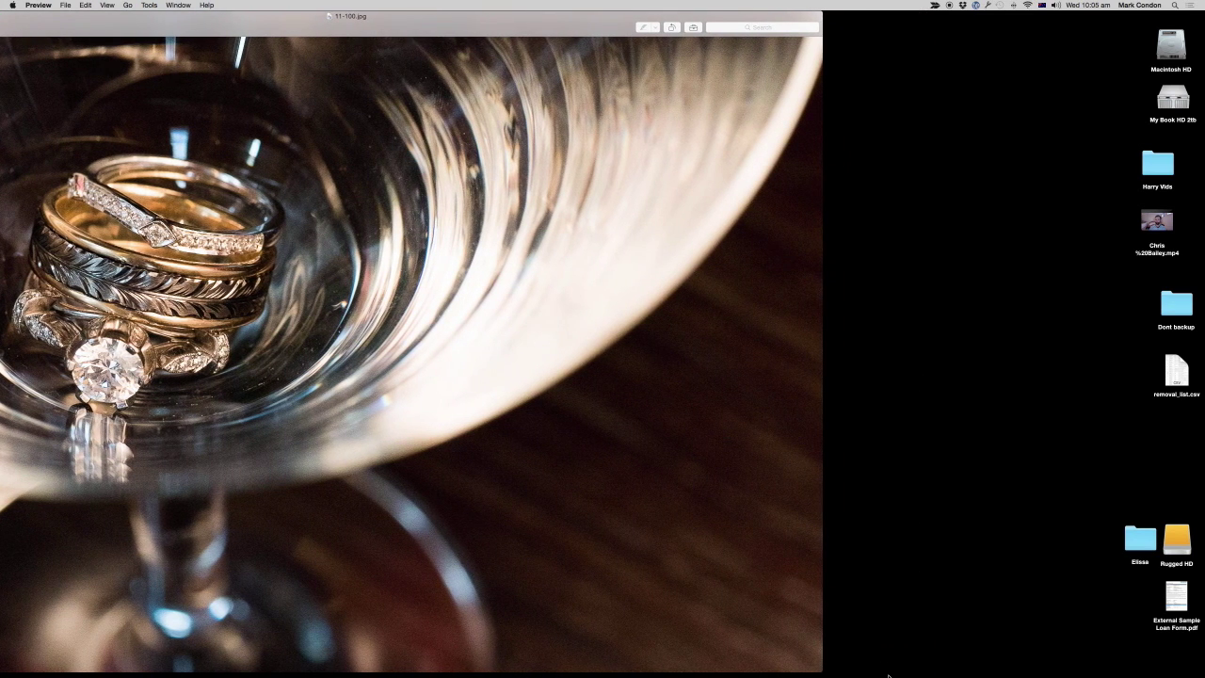
pyautogui.moveTo(824, 672); pyautogui.dragTo(425, 309)
pyautogui.scroll(5, 235, 220)
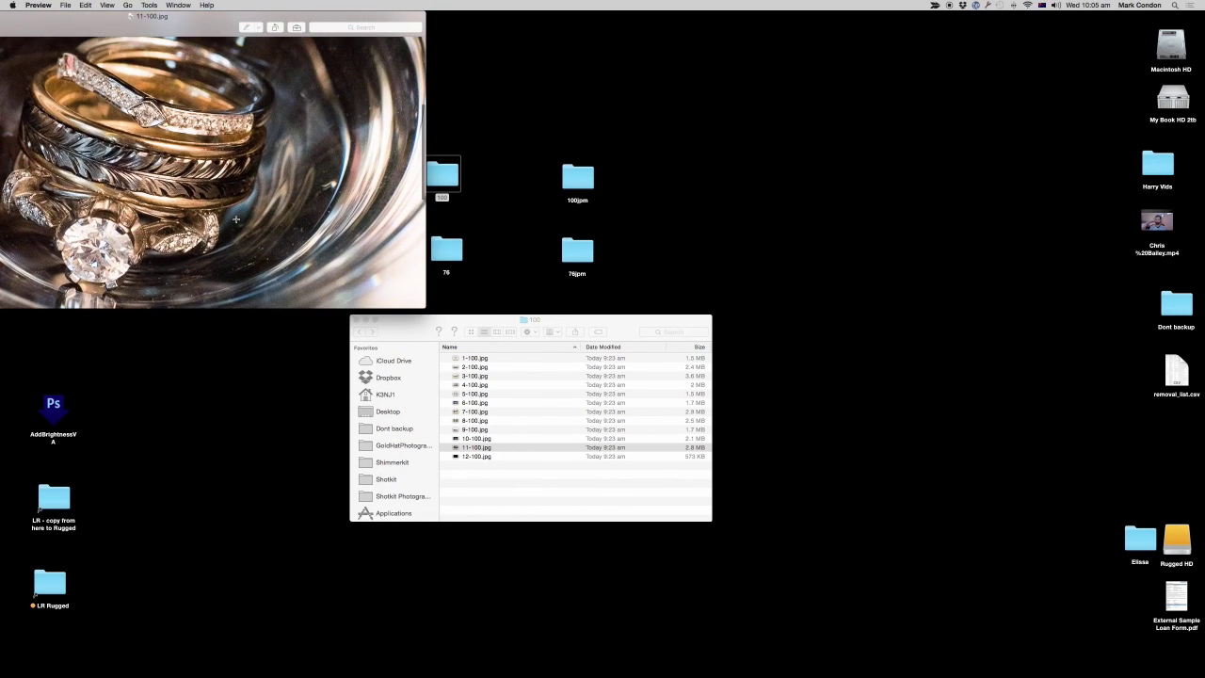
pyautogui.doubleClick(193, 29)
pyautogui.click(365, 321)
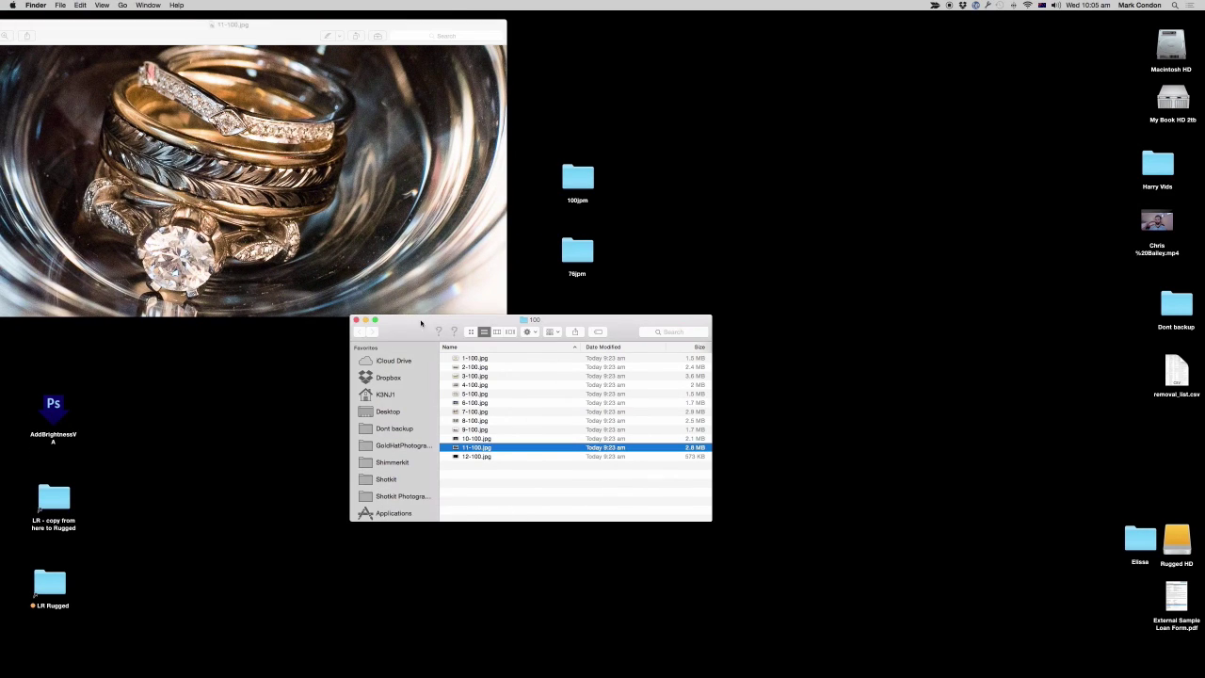
pyautogui.click(356, 320)
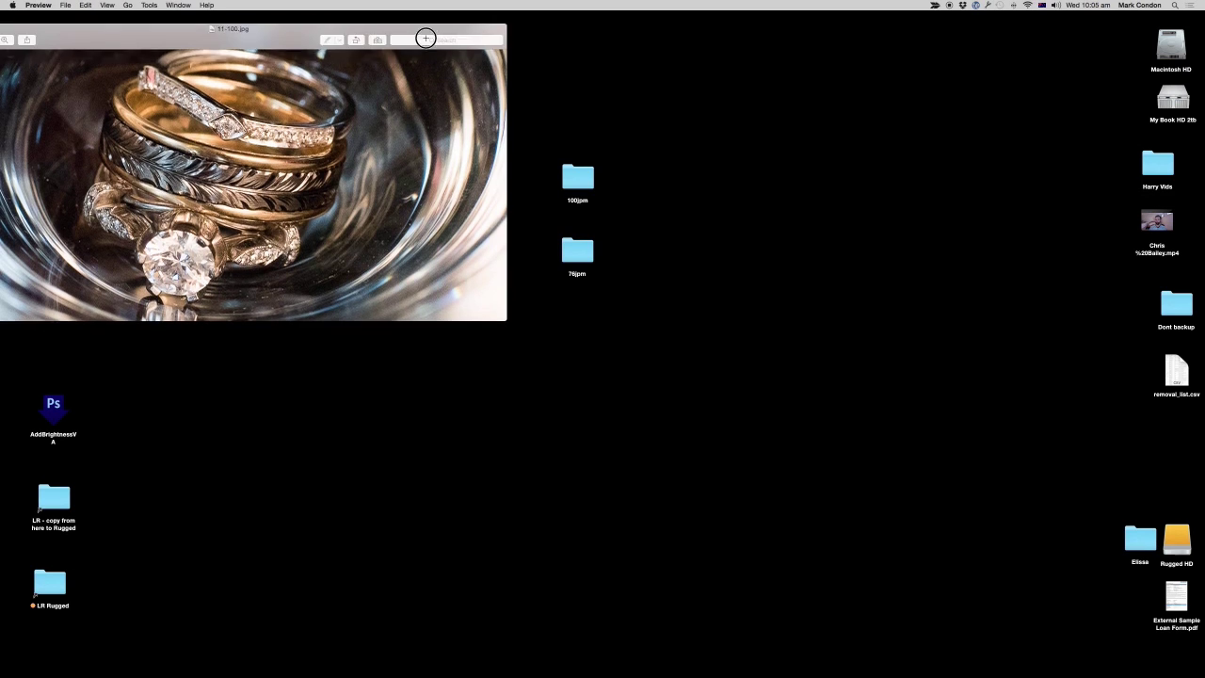
pyautogui.moveTo(423, 35); pyautogui.dragTo(428, 315)
pyautogui.doubleClick(446, 248)
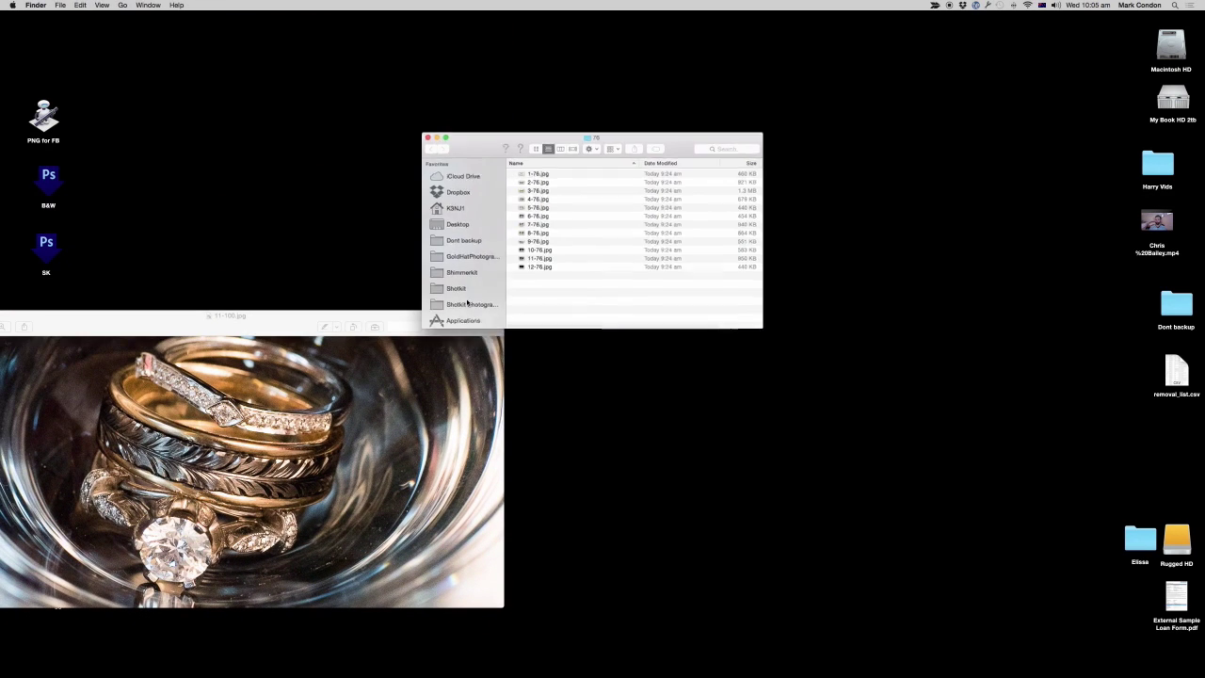
# Open 11-76.jpg from the 76 folder in its own Preview window.
pyautogui.moveTo(481, 131); pyautogui.dragTo(691, 299)
pyautogui.moveTo(403, 314); pyautogui.dragTo(443, 38)
pyautogui.click(755, 426)
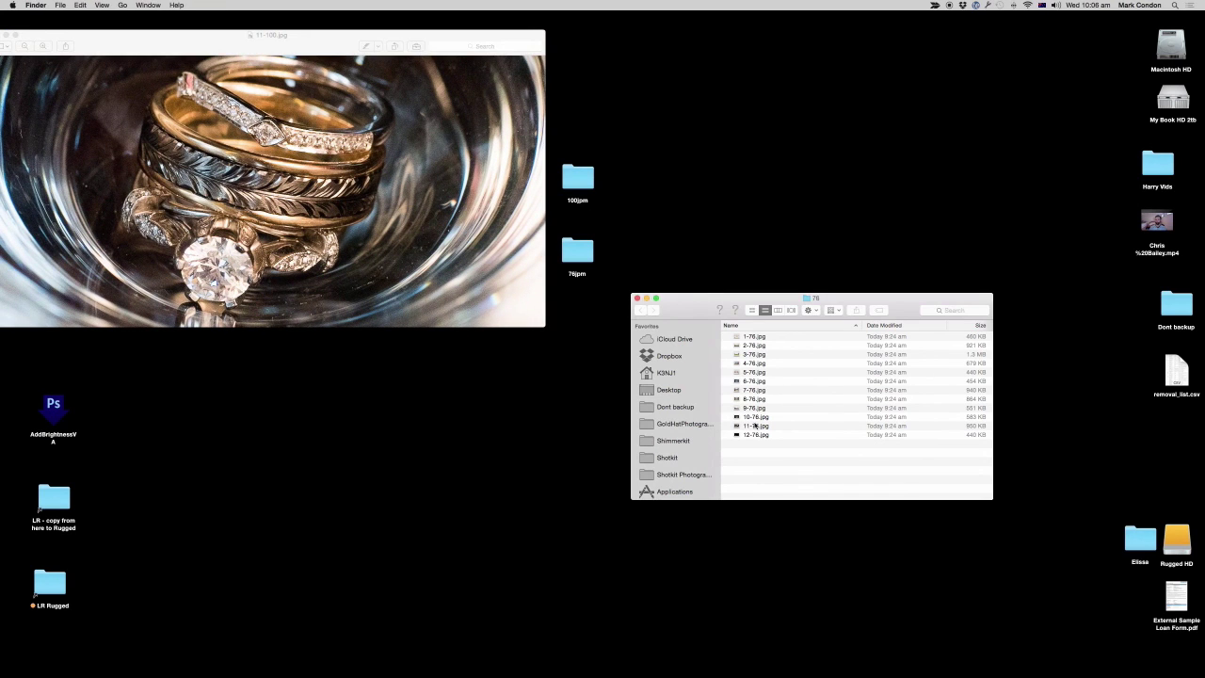
pyautogui.click(761, 423)
pyautogui.press('space')
pyautogui.press('space')
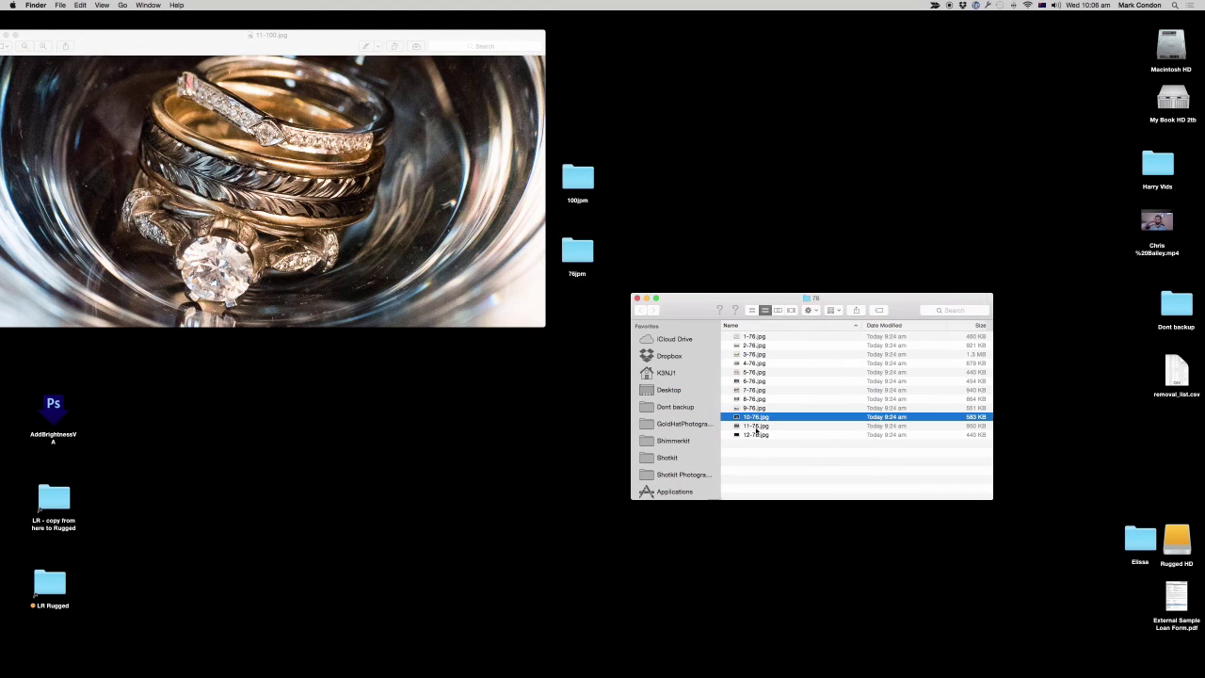
pyautogui.doubleClick(756, 429)
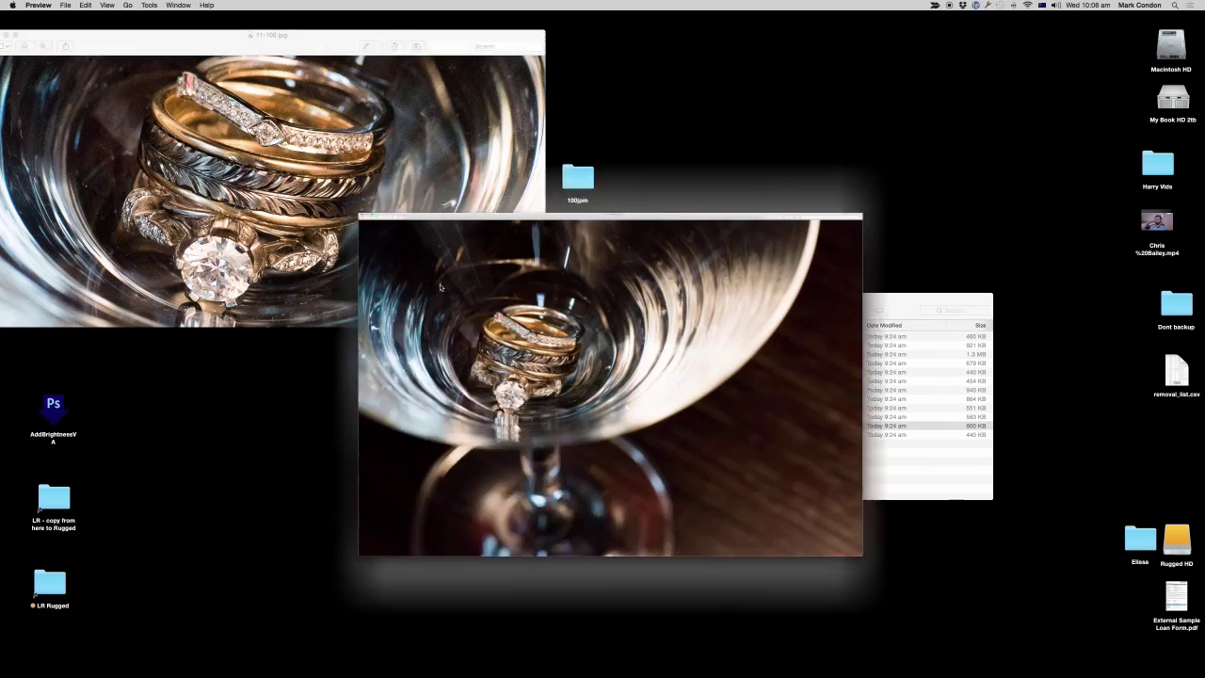
# Zoom into 11-76.jpg, resize its window, and line it up below 11-100.jpg.
pyautogui.click(76, 27)
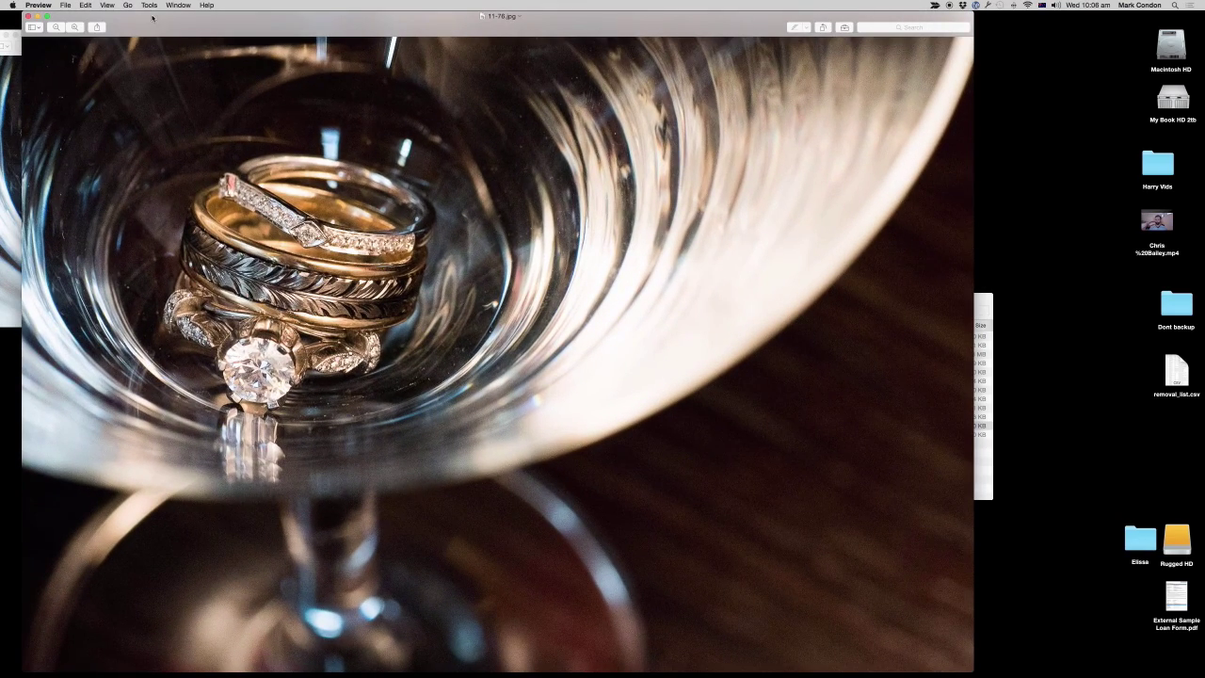
pyautogui.moveTo(24, 13); pyautogui.dragTo(481, 168)
pyautogui.scroll(3, 728, 419)
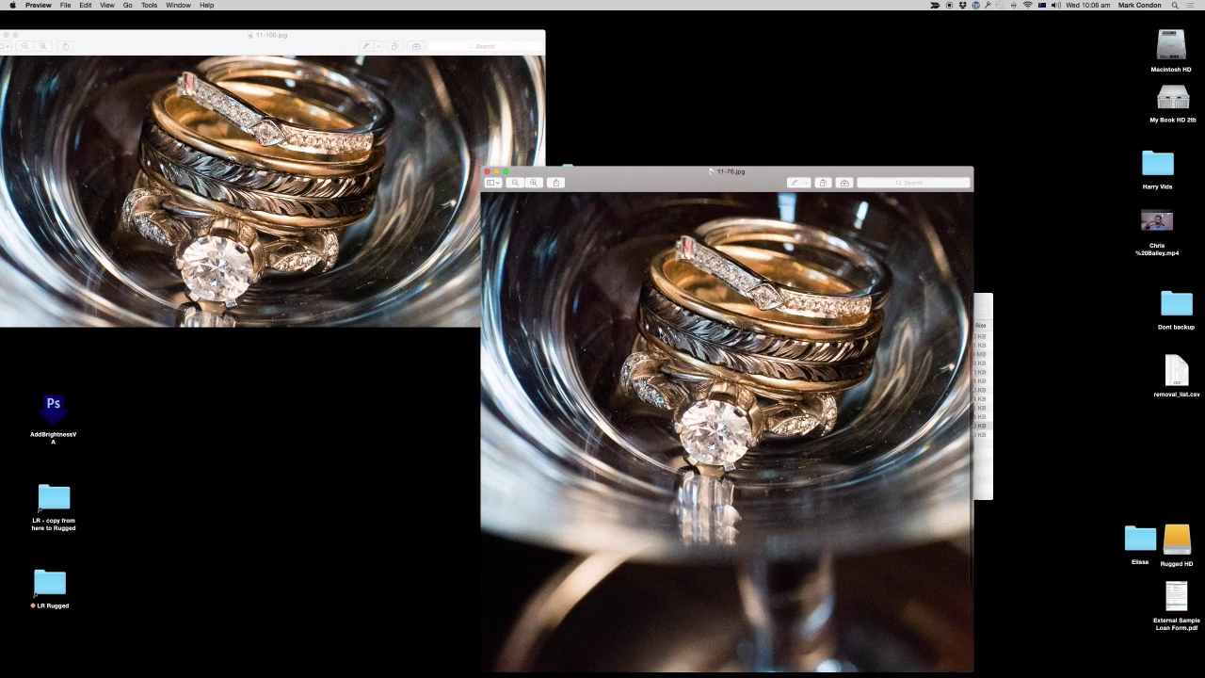
pyautogui.moveTo(728, 183); pyautogui.dragTo(261, 330)
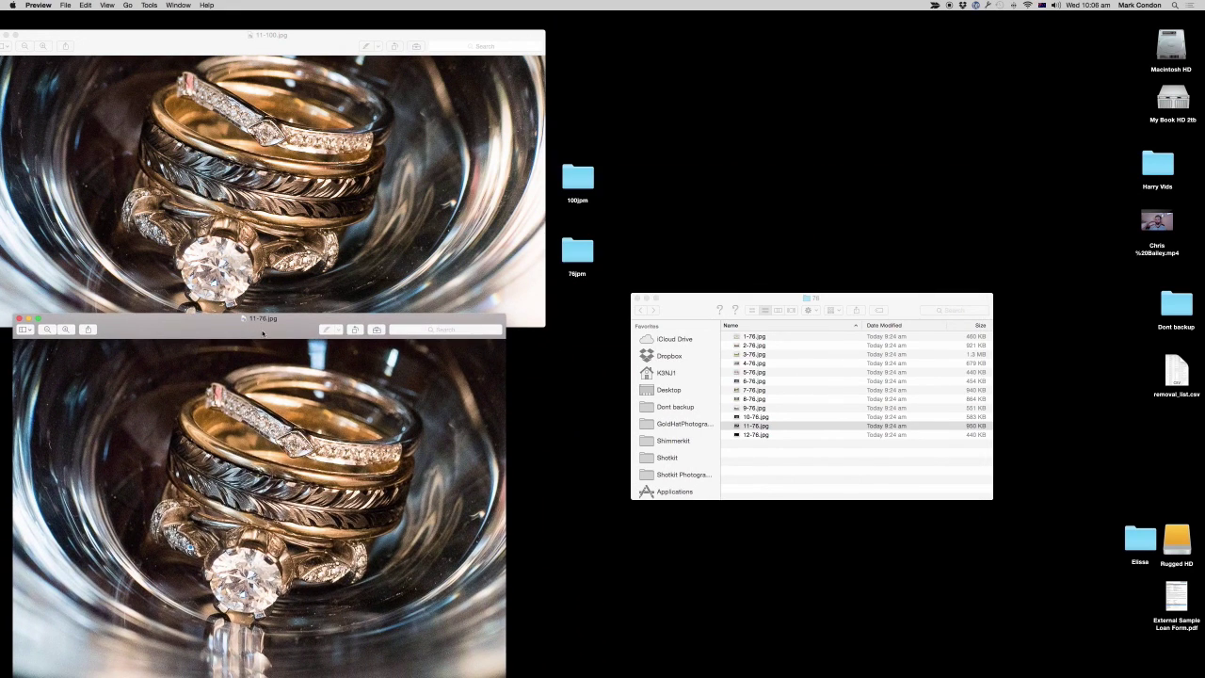
pyautogui.moveTo(263, 332); pyautogui.dragTo(233, 330)
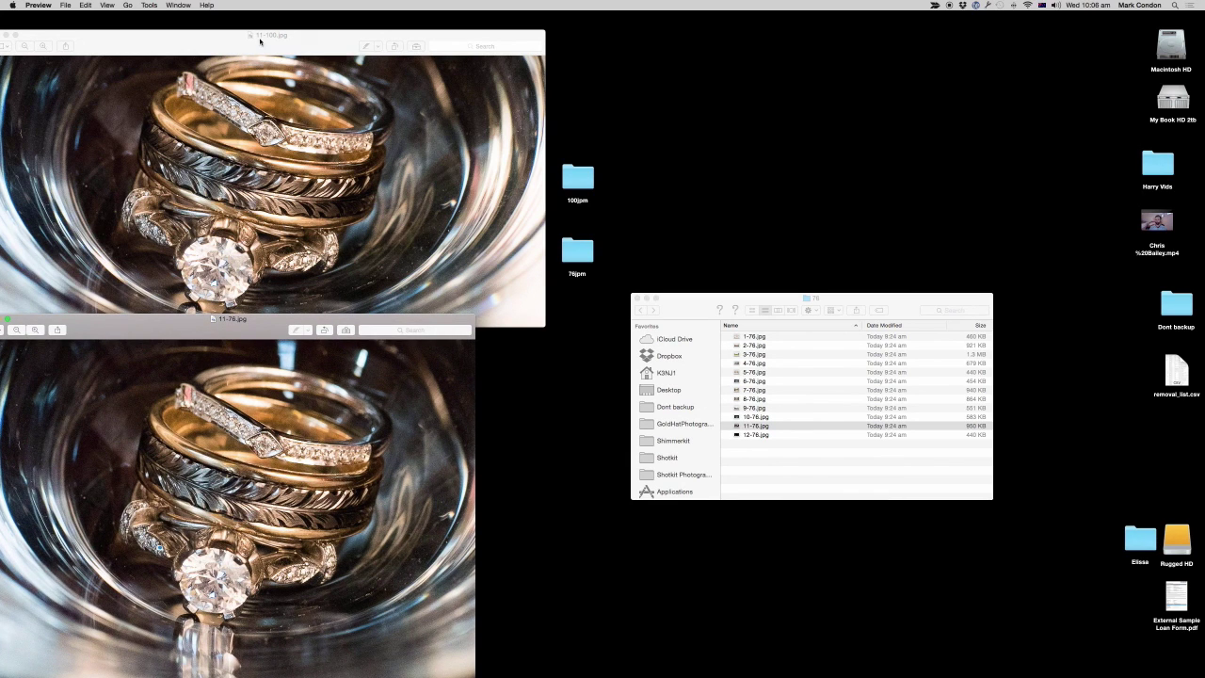
pyautogui.moveTo(260, 41)
pyautogui.mouseDown()
pyautogui.moveTo(288, 21)
pyautogui.moveTo(271, 23)
pyautogui.mouseUp()
pyautogui.moveTo(288, 317); pyautogui.dragTo(325, 318)
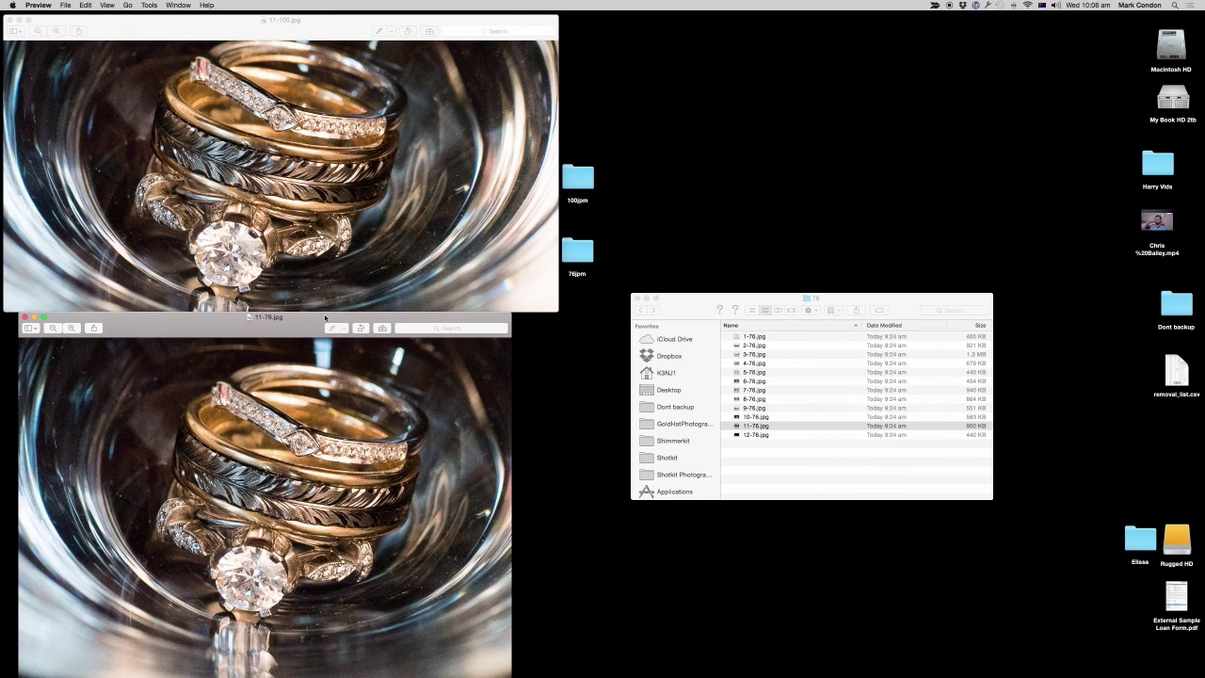
pyautogui.moveTo(325, 318); pyautogui.dragTo(309, 318)
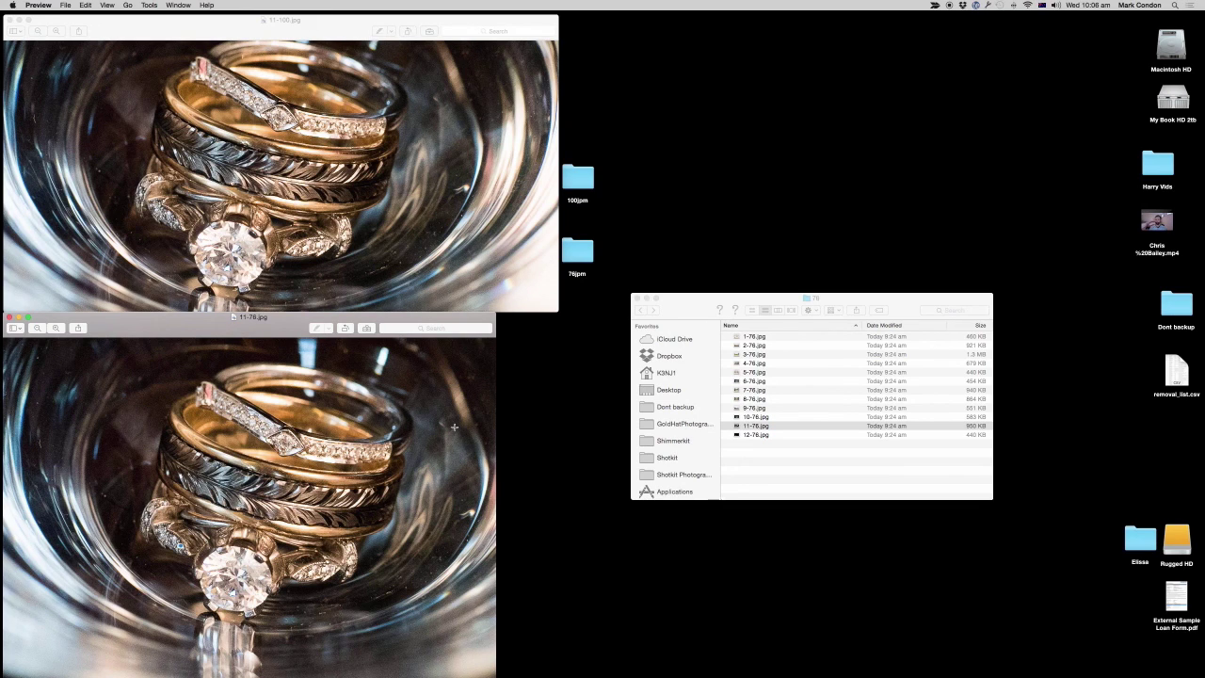
pyautogui.moveTo(432, 322)
pyautogui.mouseDown()
pyautogui.moveTo(500, 317)
pyautogui.moveTo(449, 326)
pyautogui.mouseUp()
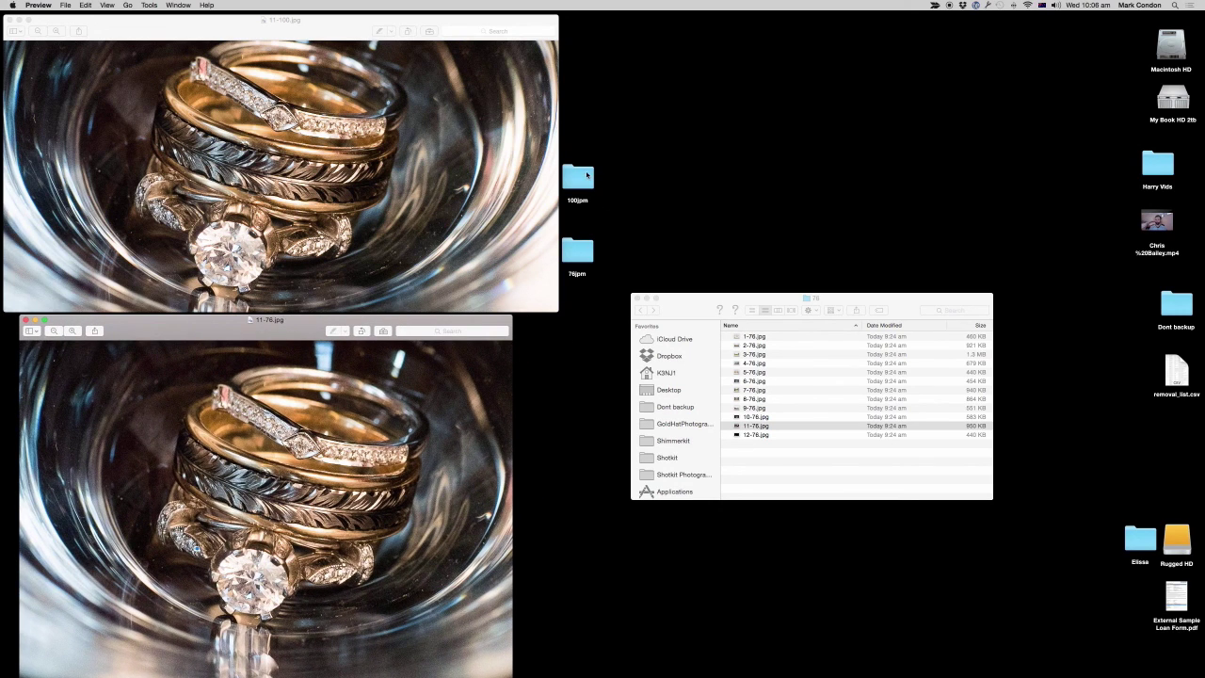
pyautogui.doubleClick(586, 175)
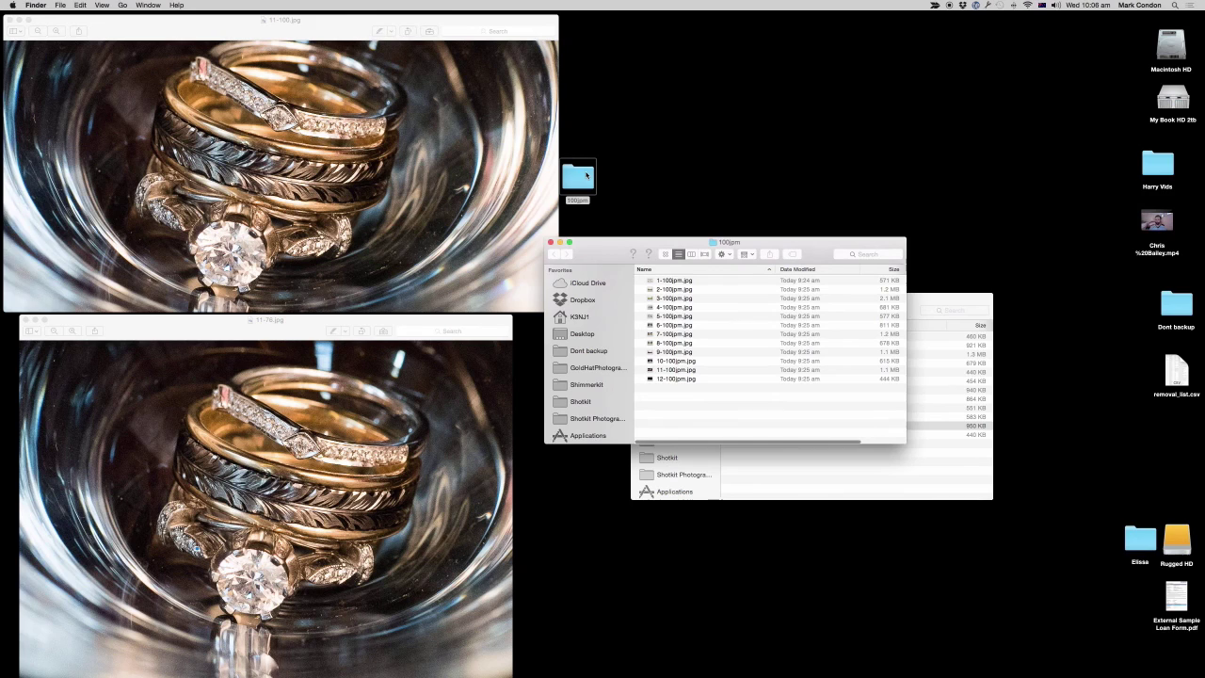
# Open 11-100jpm.jpg zoomed on the rings in a top-right Preview window, then open the 76jpm folder.
pyautogui.doubleClick(680, 372)
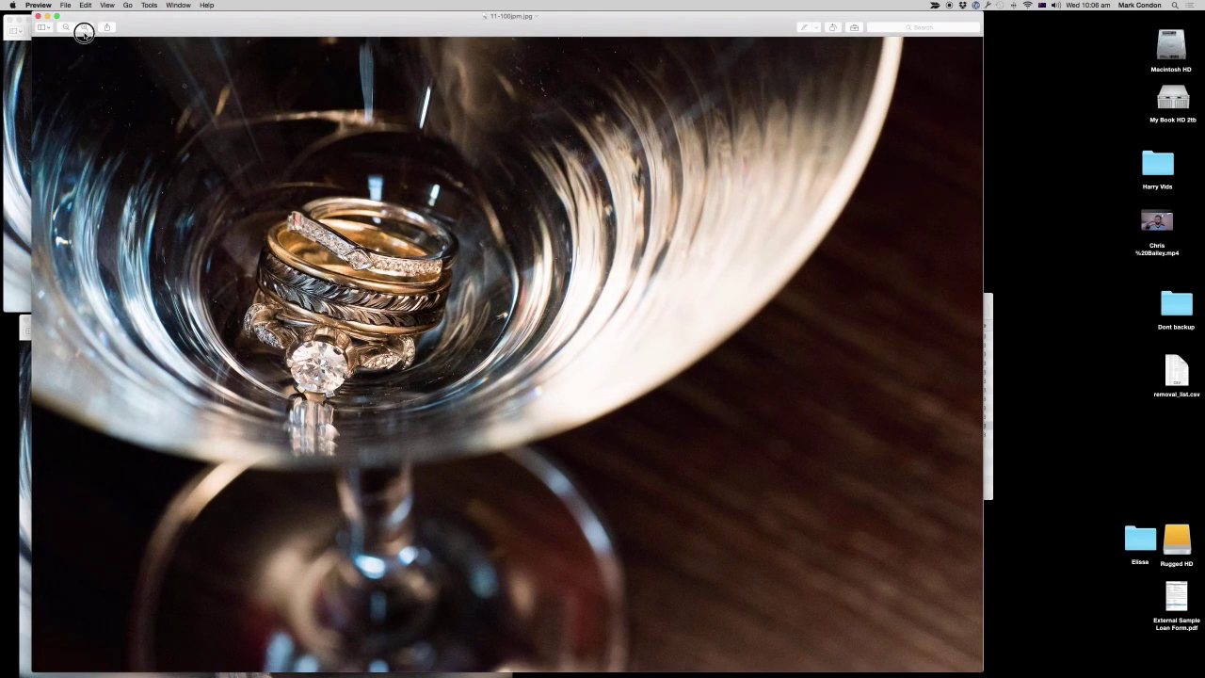
pyautogui.click(84, 28)
pyautogui.click(42, 16)
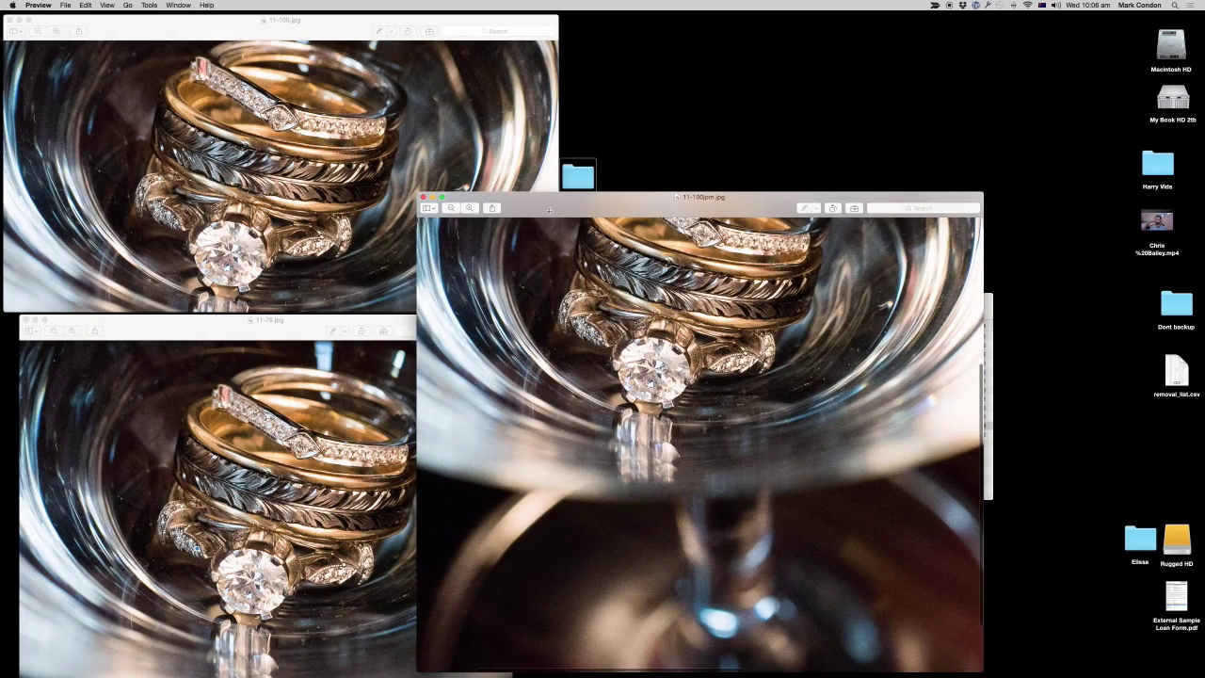
pyautogui.moveTo(603, 200); pyautogui.dragTo(857, 17)
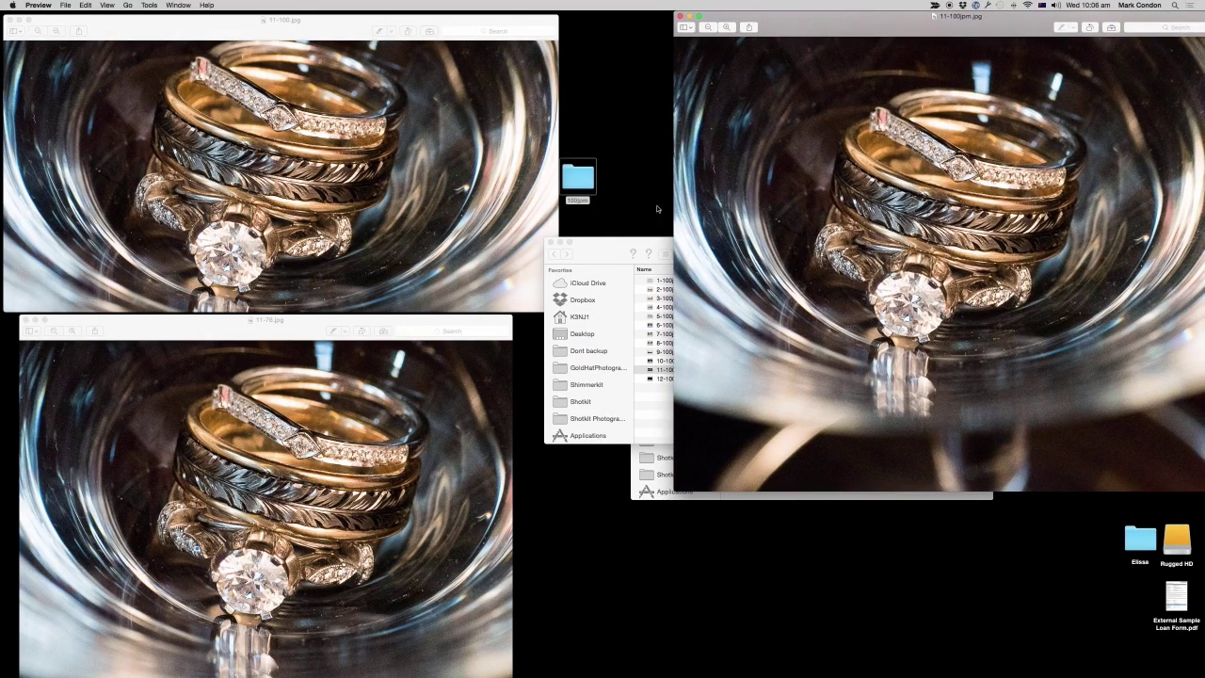
pyautogui.moveTo(588, 251); pyautogui.dragTo(824, 438)
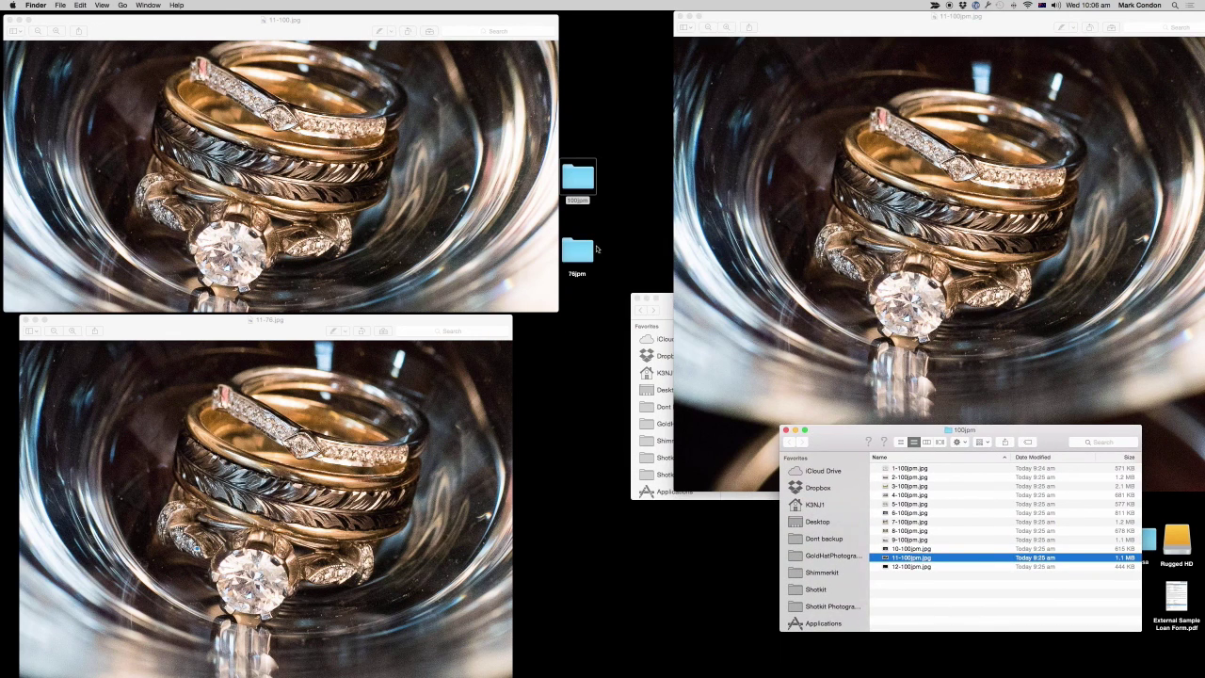
pyautogui.click(579, 249)
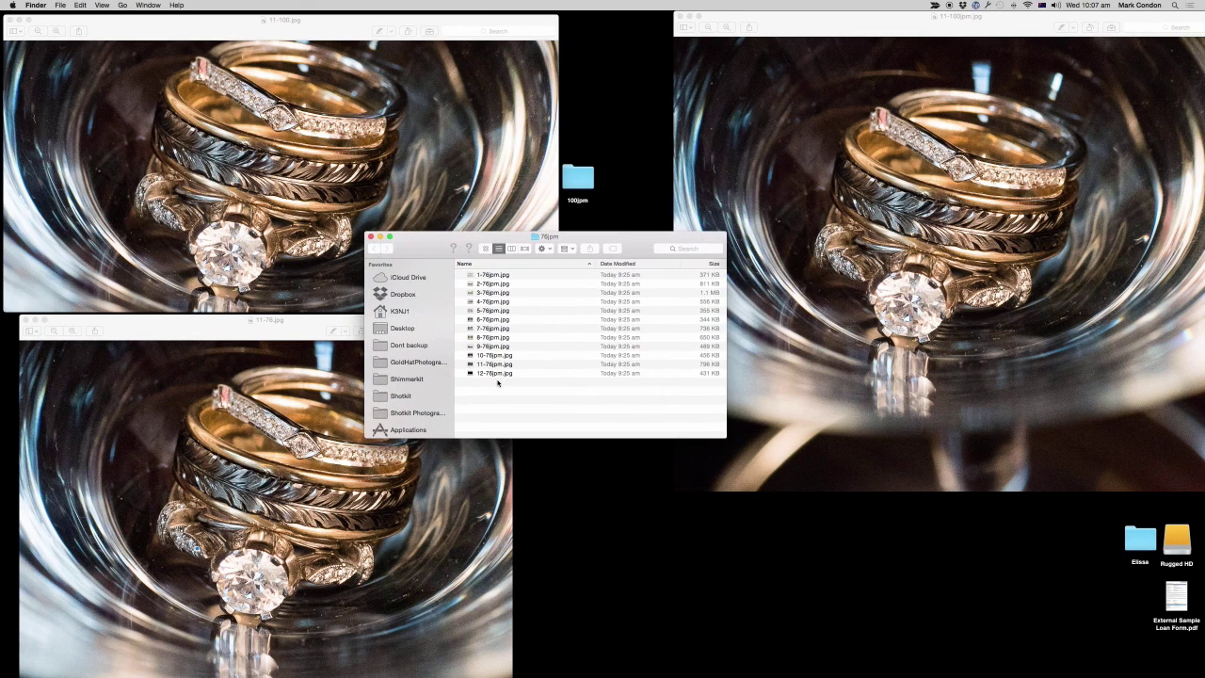
# Open 11-76jpm.jpg in Preview instead of 10-76jpm.jpg, and close the 76jpm folder window.
pyautogui.click(512, 356)
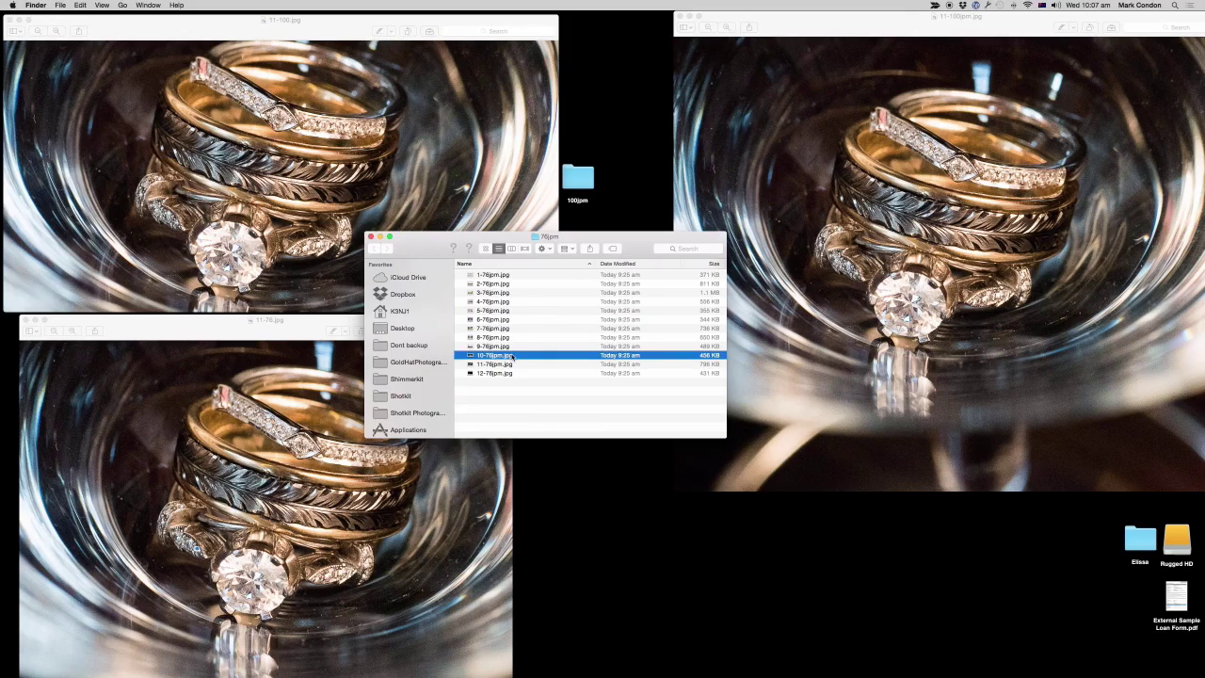
pyautogui.doubleClick(512, 356)
pyautogui.press('super+w')
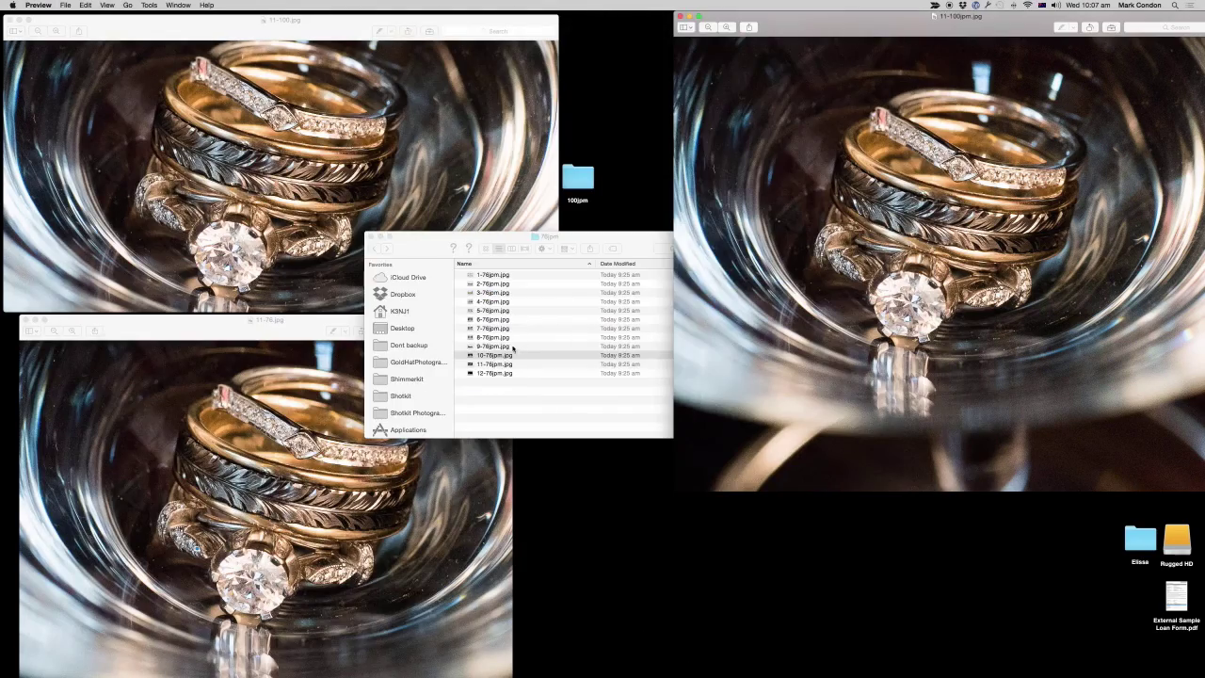
pyautogui.doubleClick(491, 364)
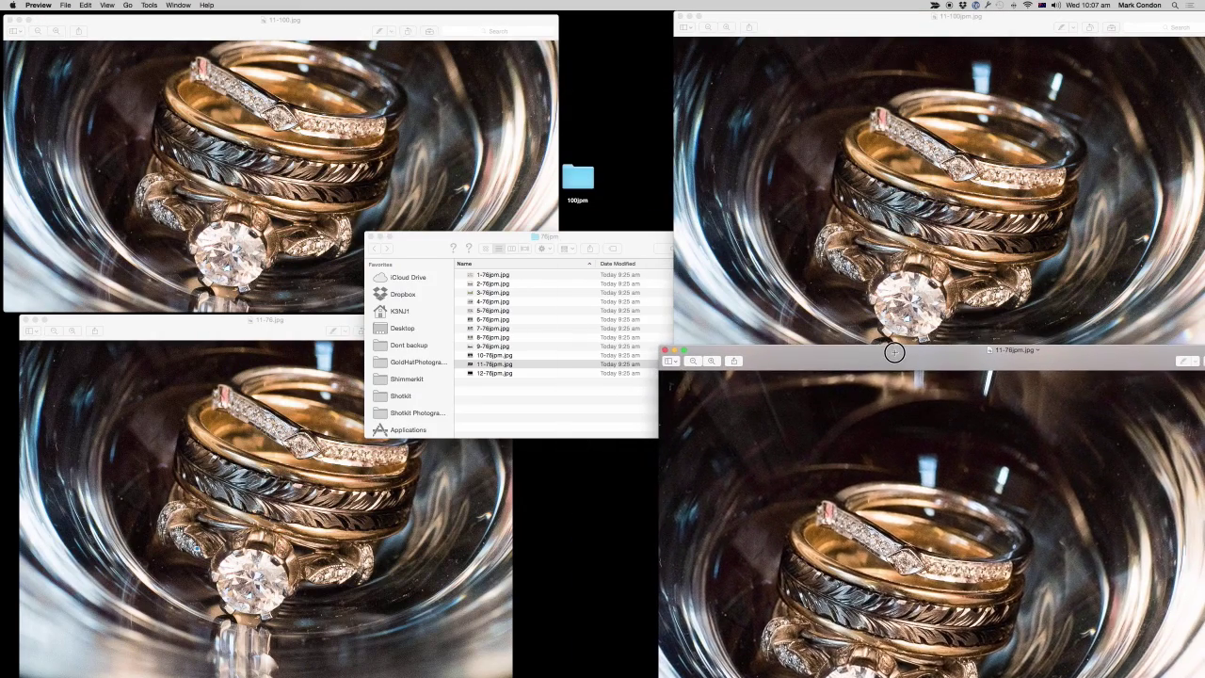
pyautogui.scroll(-5, 956, 471)
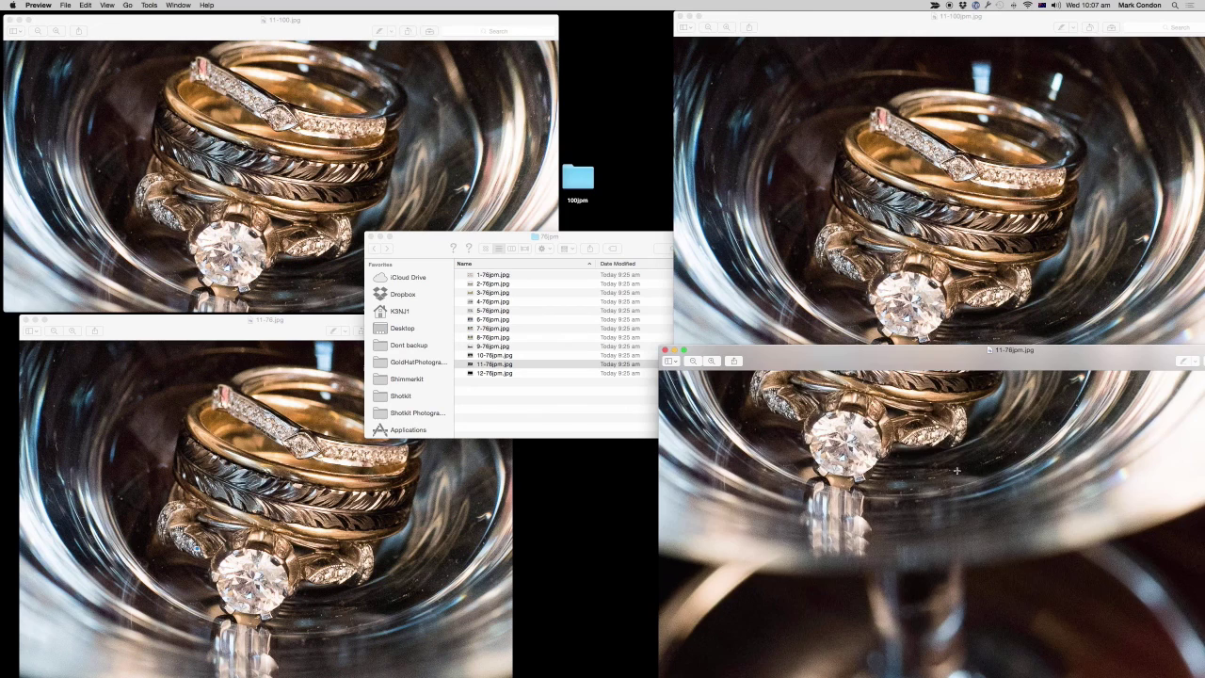
pyautogui.scroll(5, 956, 470)
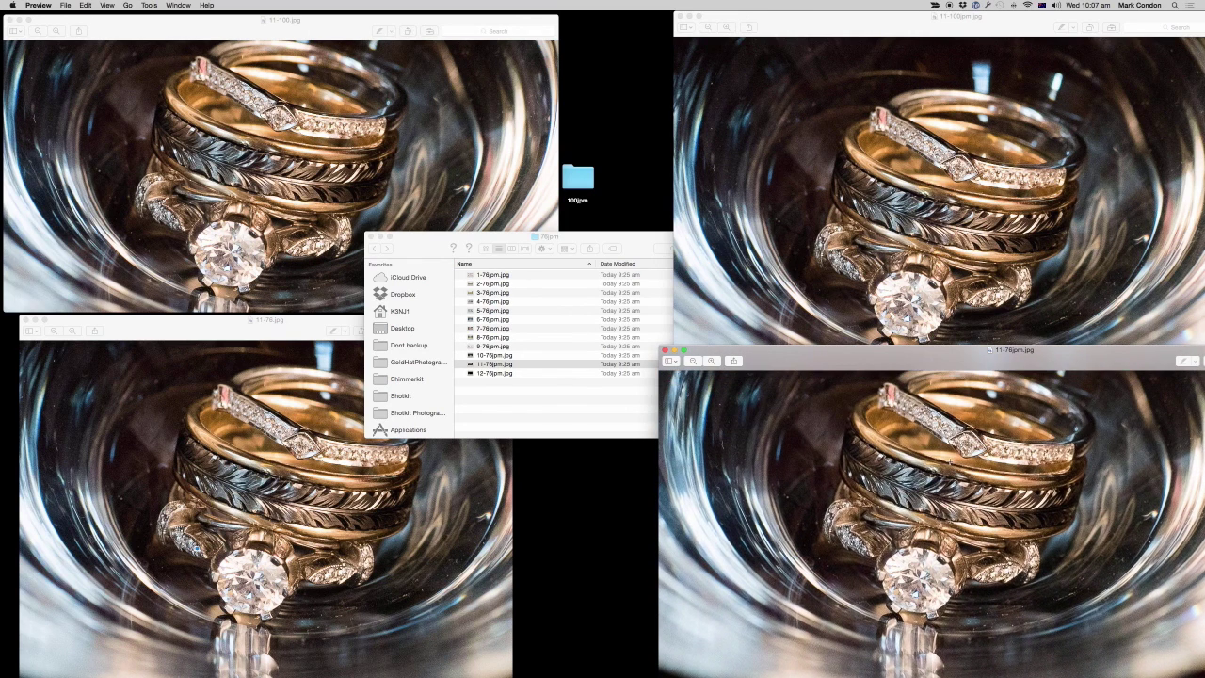
pyautogui.click(370, 236)
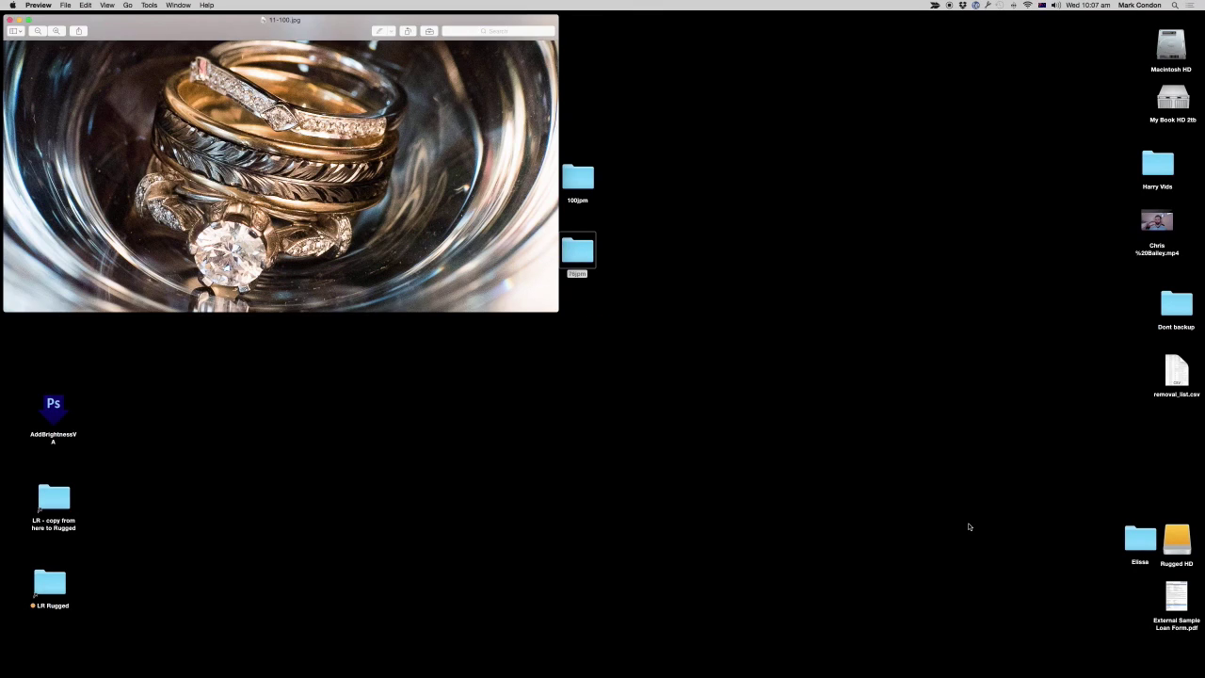
# Open the 100 folder on the left and select 11-100.jpg to show its 2.8 MB size.
pyautogui.doubleClick(443, 174)
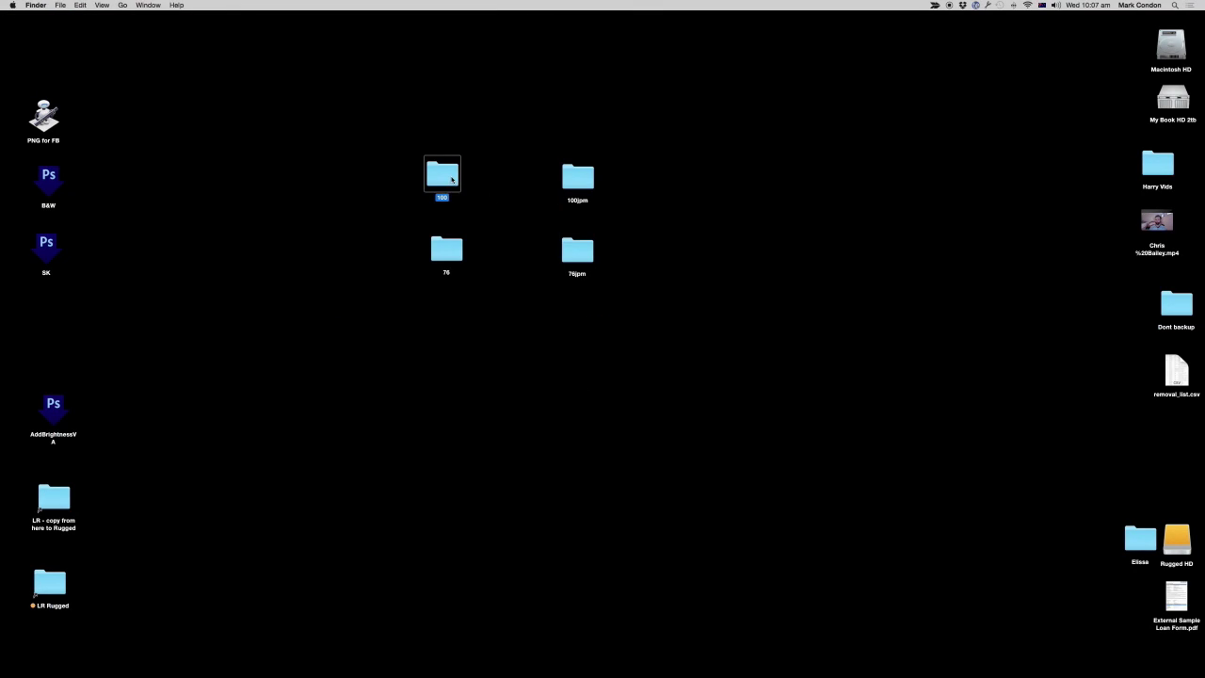
pyautogui.moveTo(584, 325); pyautogui.dragTo(323, 272)
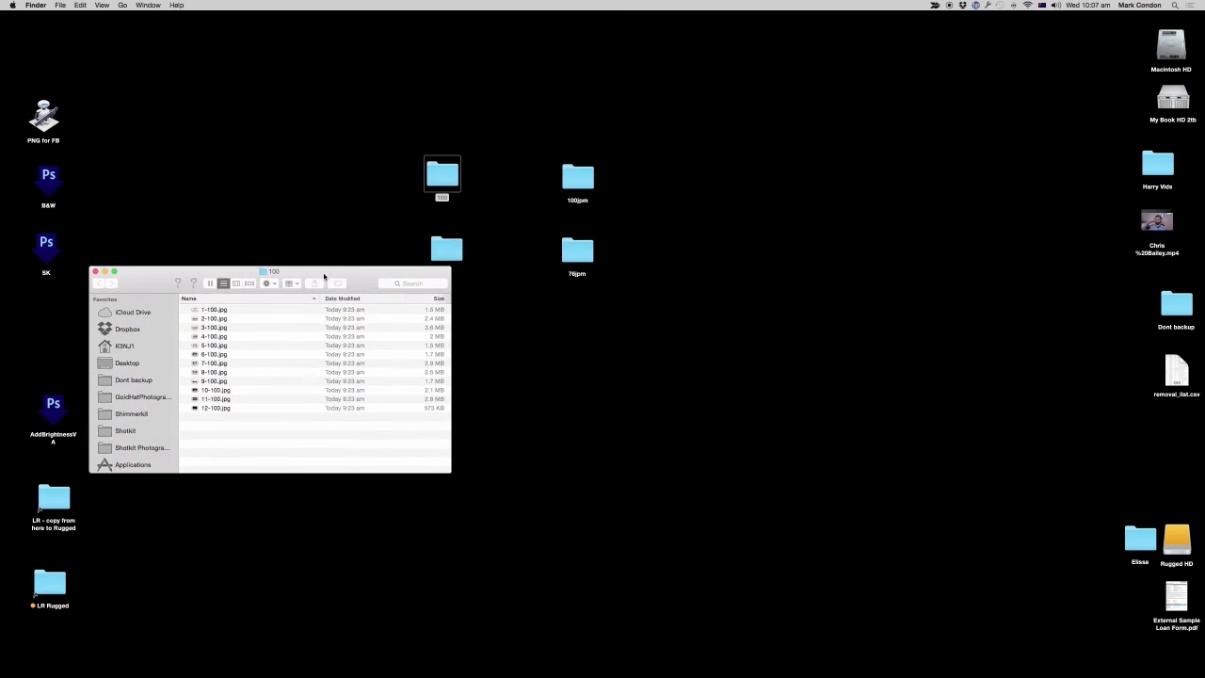
pyautogui.click(477, 405)
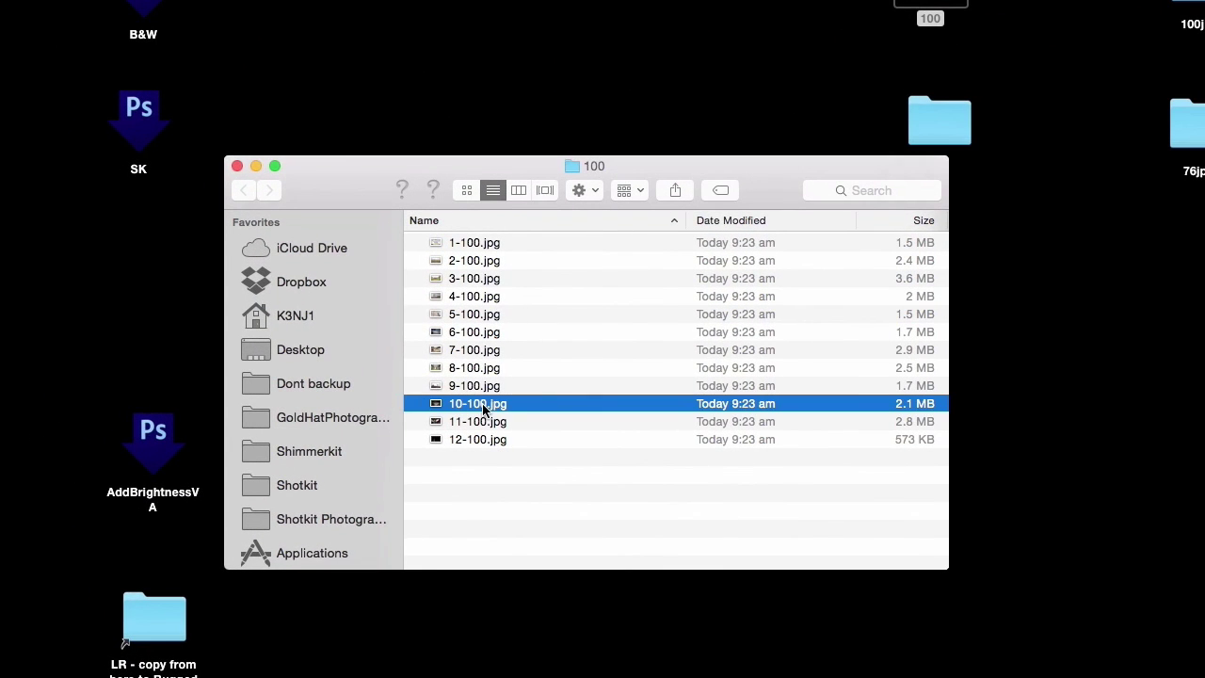
pyautogui.click(913, 422)
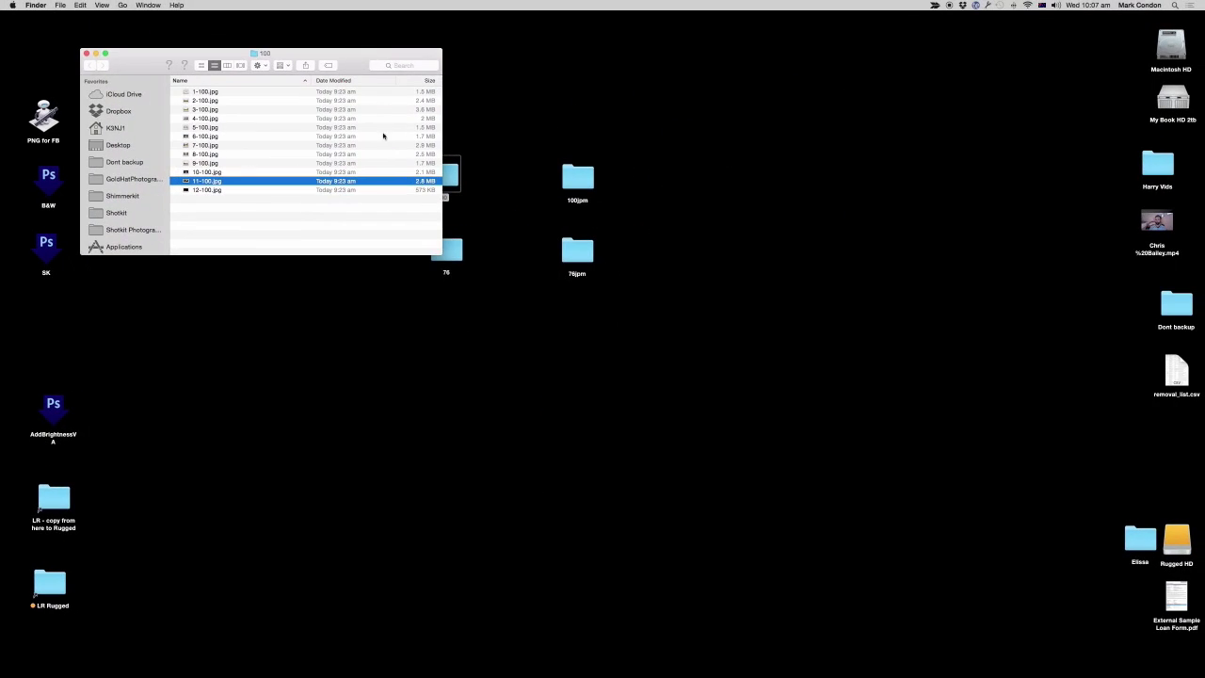
# Open the 76 folder at the lower left and select 11-76.jpg to show its 950 KB size.
pyautogui.click(912, 433)
pyautogui.doubleClick(454, 247)
pyautogui.moveTo(726, 287); pyautogui.dragTo(163, 326)
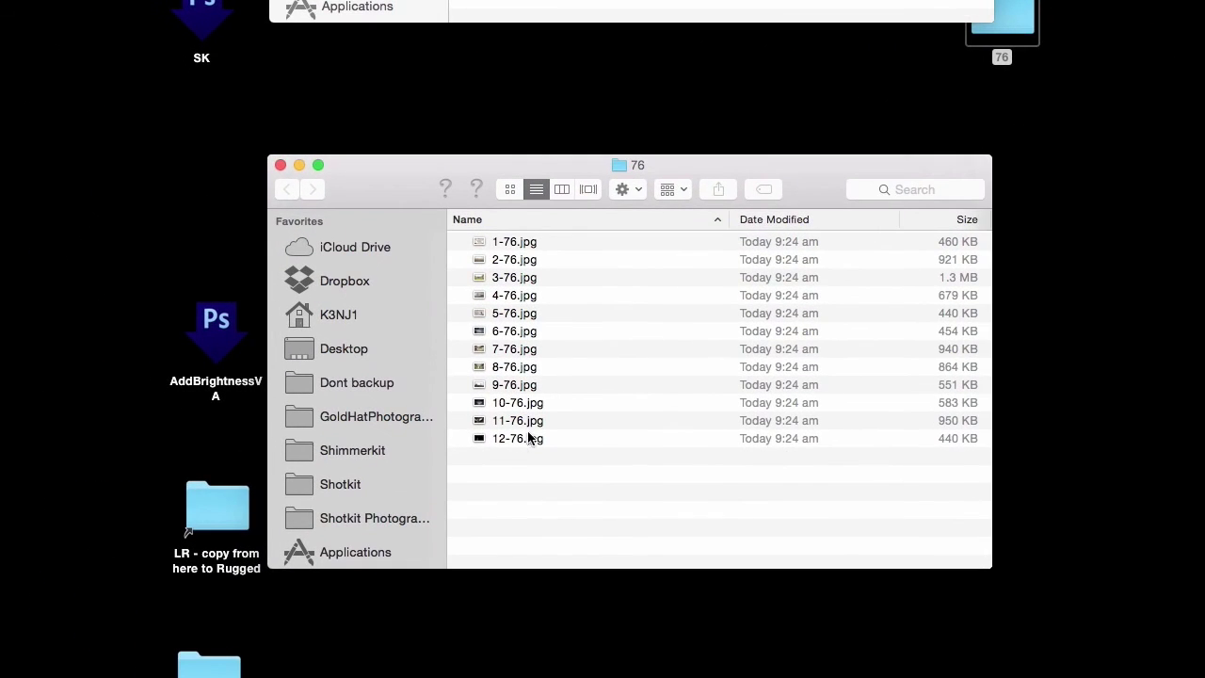
pyautogui.click(210, 458)
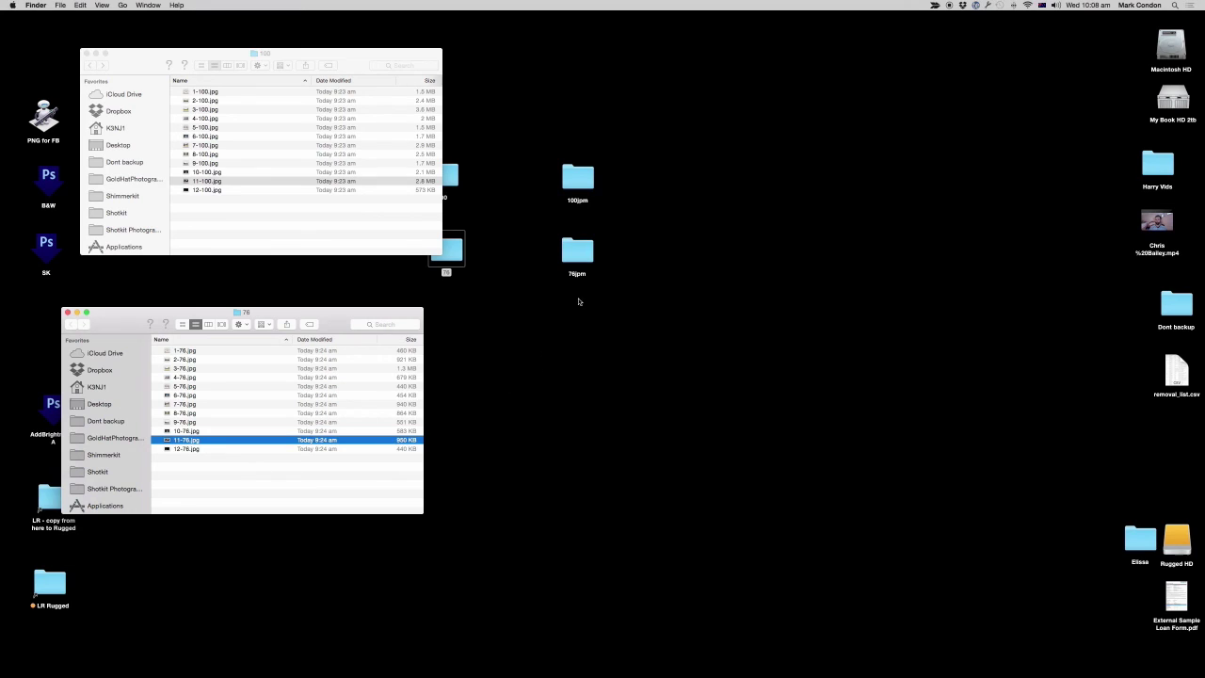
pyautogui.doubleClick(583, 175)
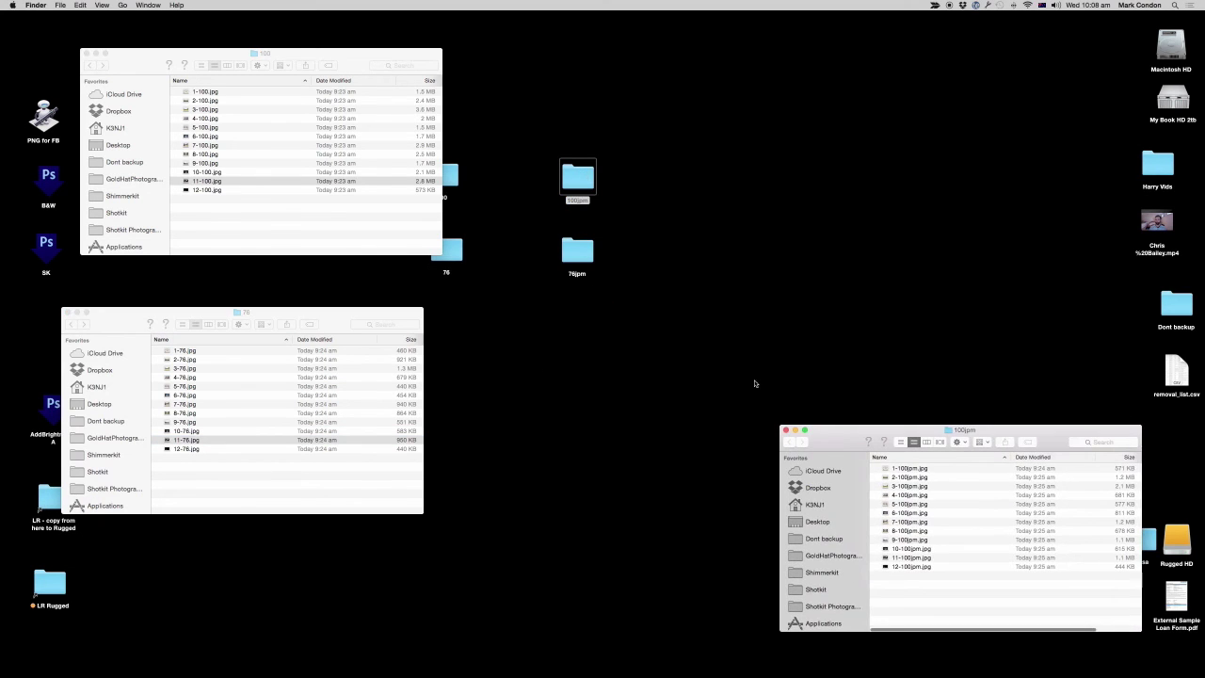
# Place the 100jpm window at the upper right and select 11-100jpm.jpg, showing 1.1 MB.
pyautogui.moveTo(837, 436); pyautogui.dragTo(670, 110)
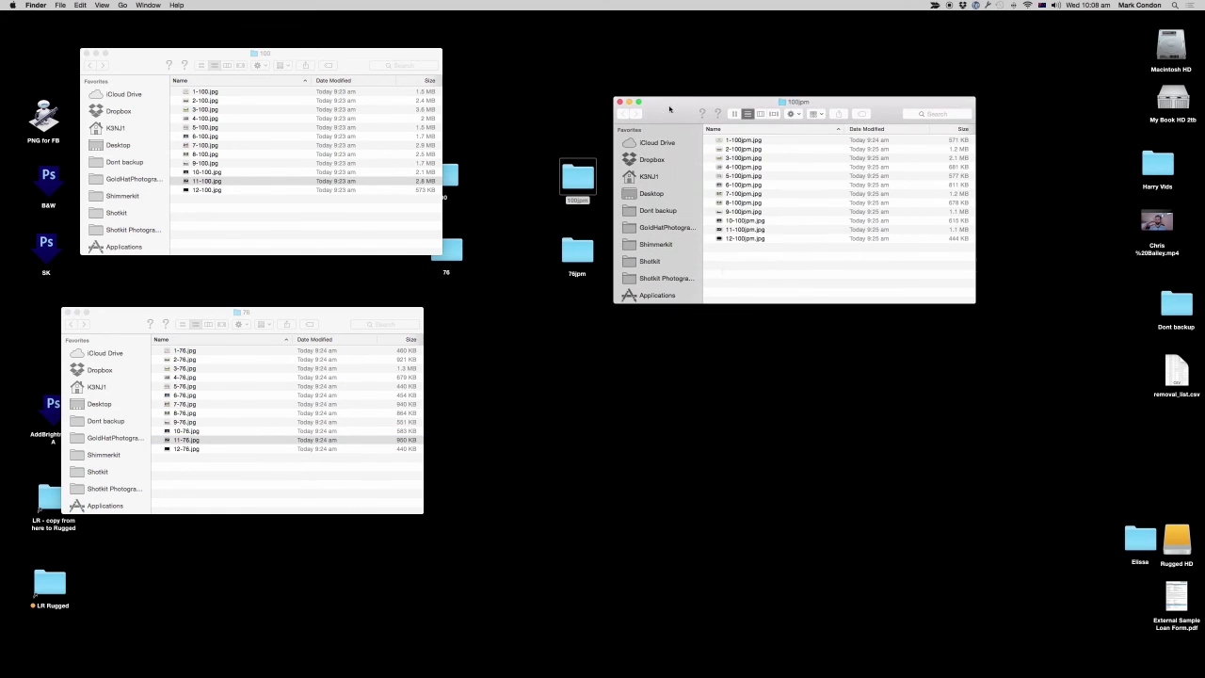
pyautogui.click(770, 221)
pyautogui.click(765, 231)
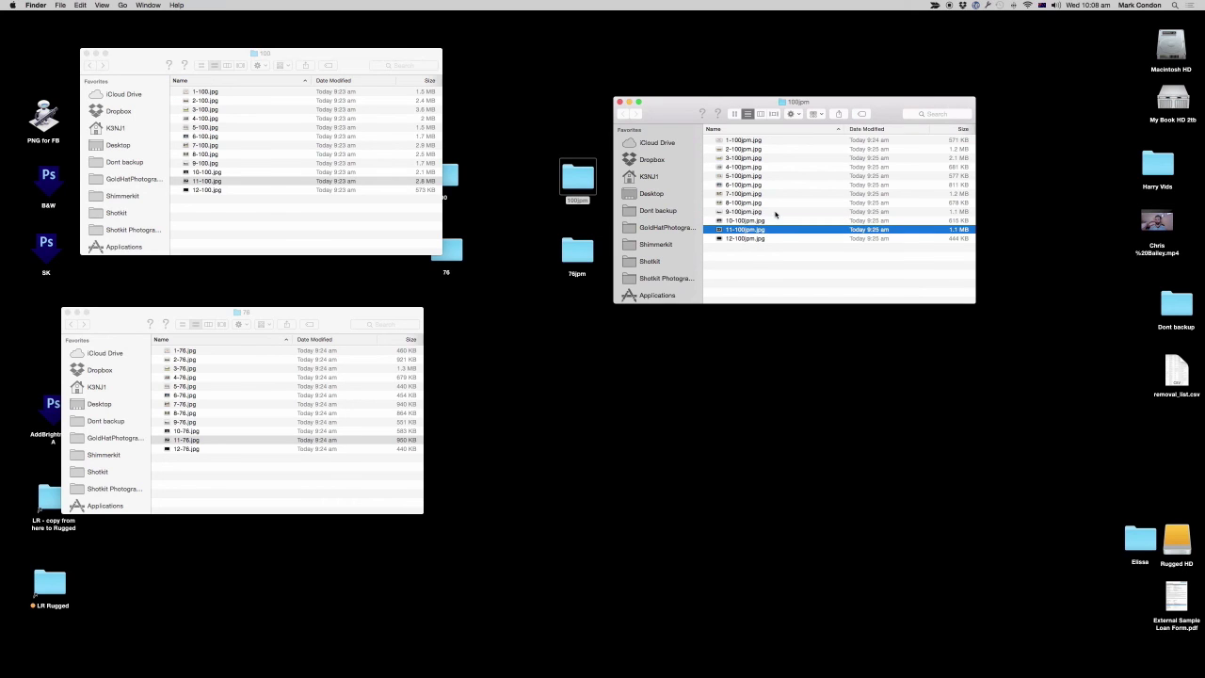
pyautogui.moveTo(676, 113); pyautogui.dragTo(734, 60)
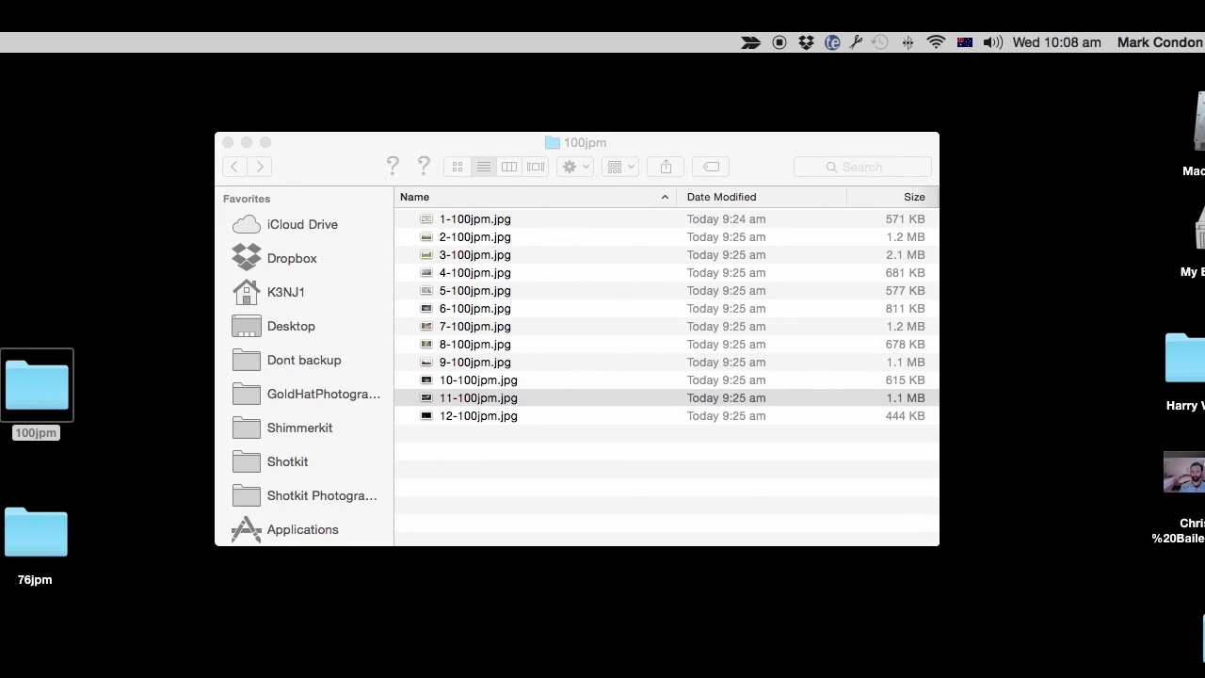
pyautogui.click(665, 143)
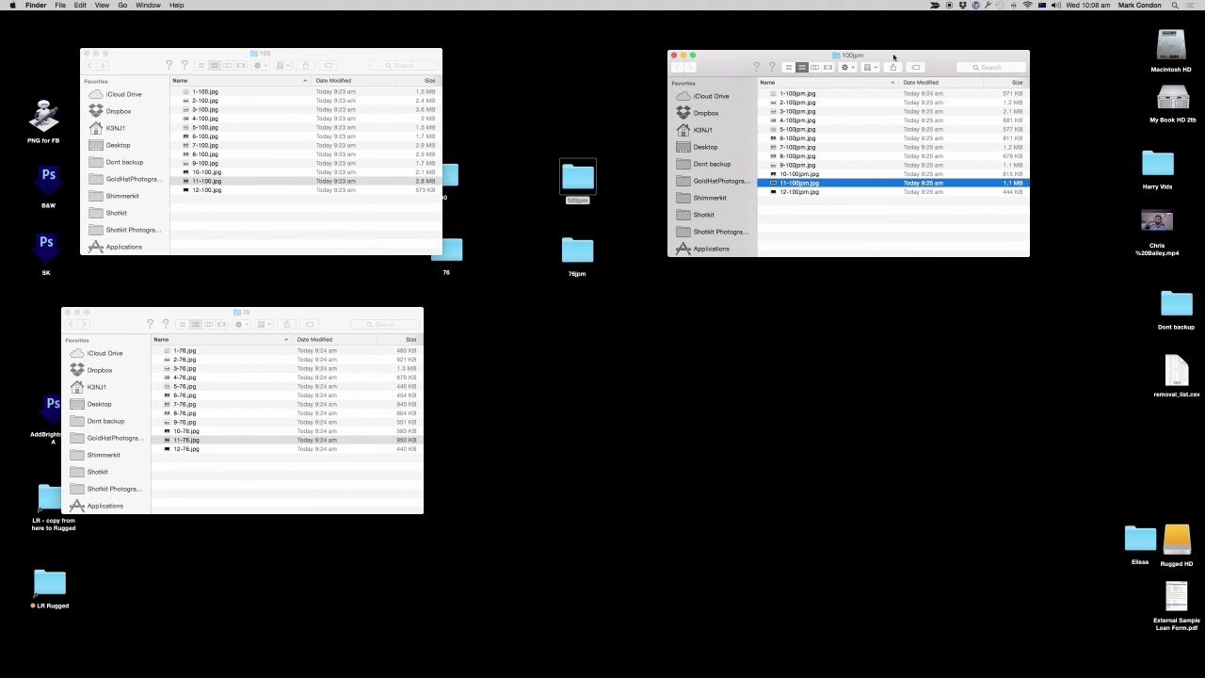
pyautogui.moveTo(894, 56); pyautogui.dragTo(904, 52)
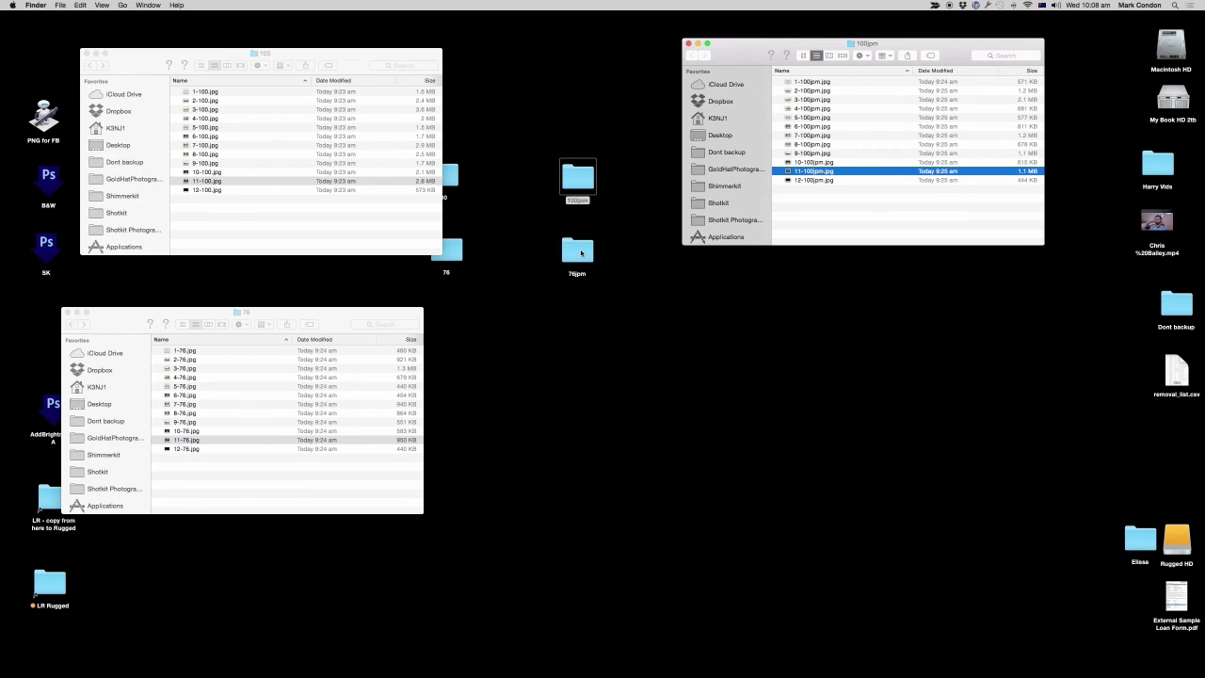
# Open the 76jpm folder at the lower right and select 11-76jpm.jpg, showing 796 KB.
pyautogui.doubleClick(581, 252)
pyautogui.moveTo(484, 239); pyautogui.dragTo(608, 290)
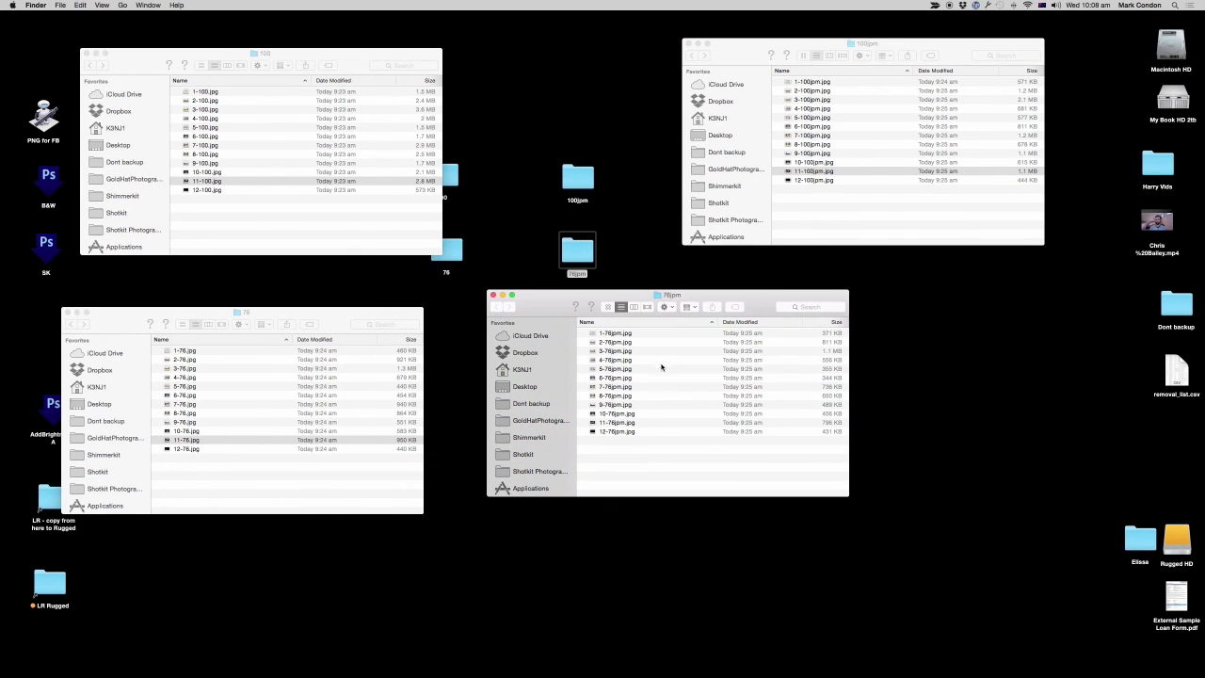
pyautogui.click(635, 424)
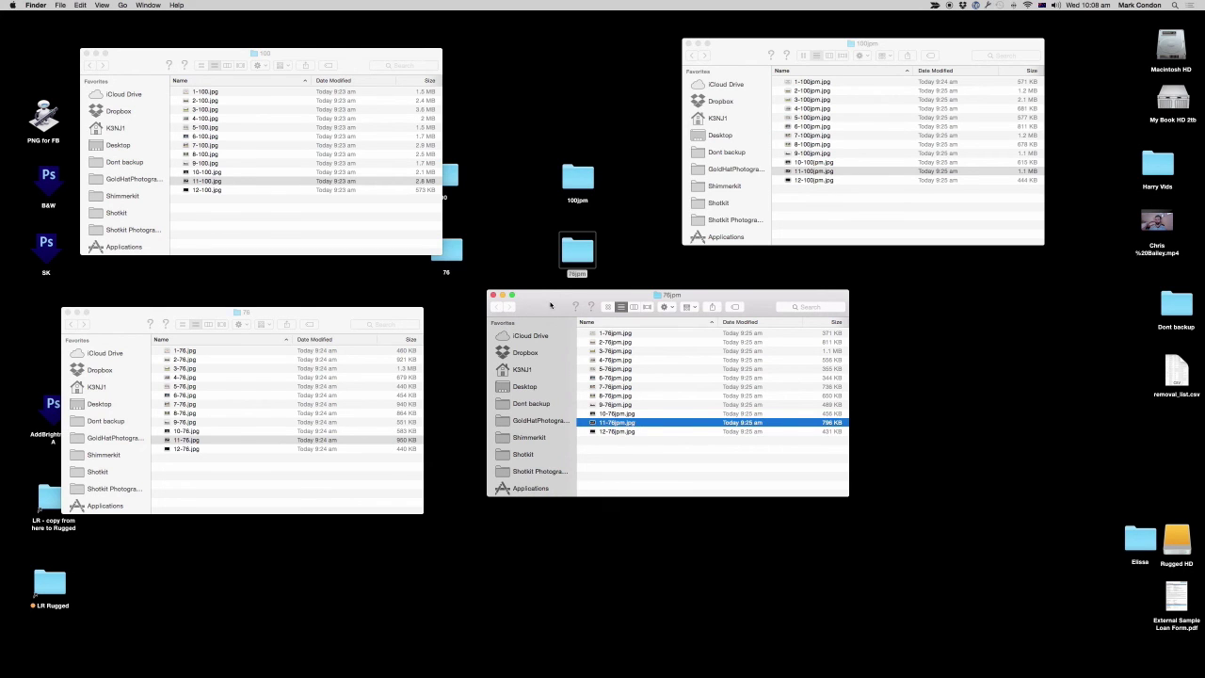
pyautogui.moveTo(551, 305); pyautogui.dragTo(662, 331)
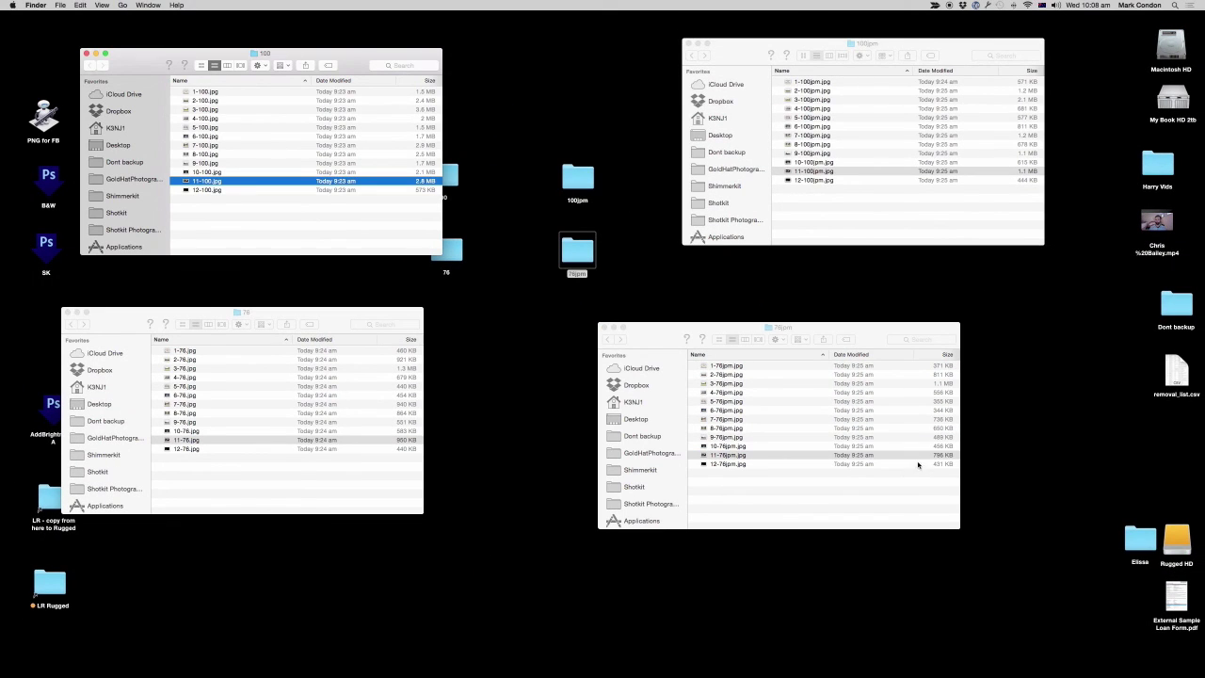
pyautogui.moveTo(654, 335)
pyautogui.mouseDown()
pyautogui.moveTo(741, 337)
pyautogui.moveTo(738, 321)
pyautogui.mouseUp()
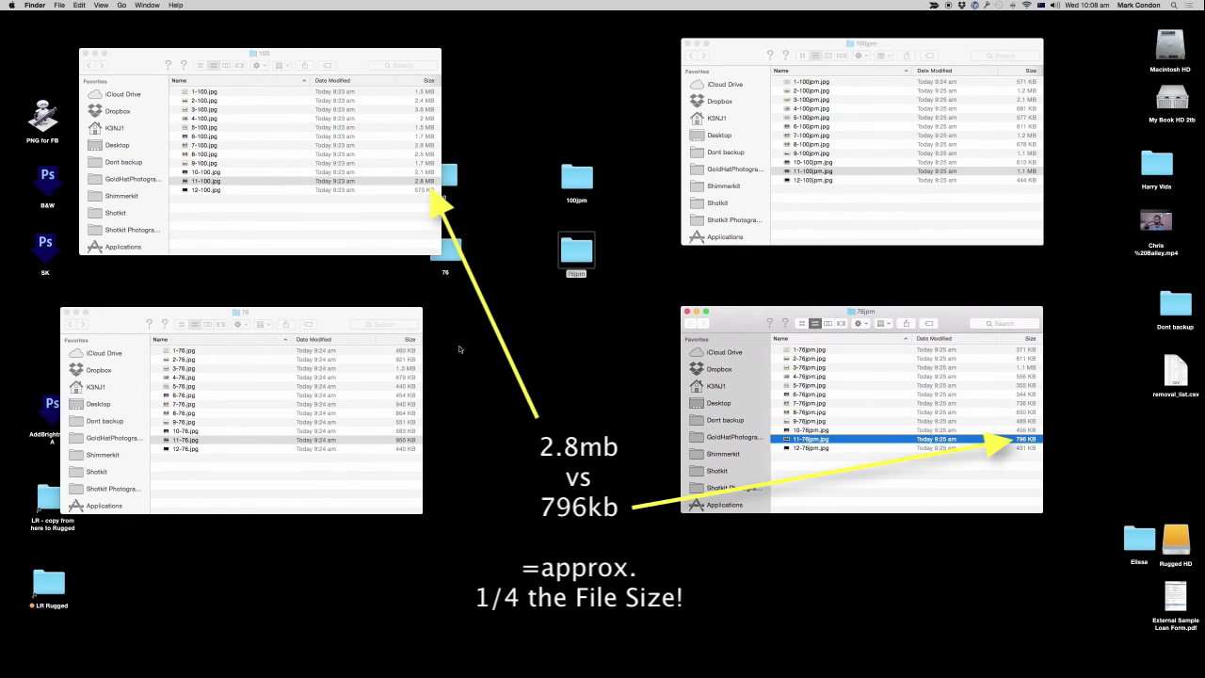